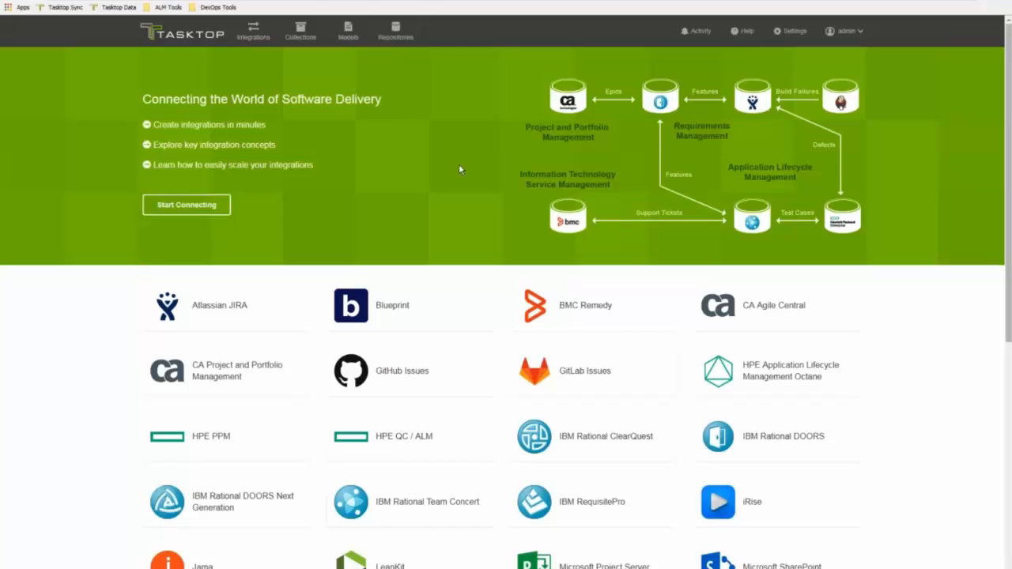
# View the existing integrations first as a landscape and also as a list
pyautogui.click(241, 37)
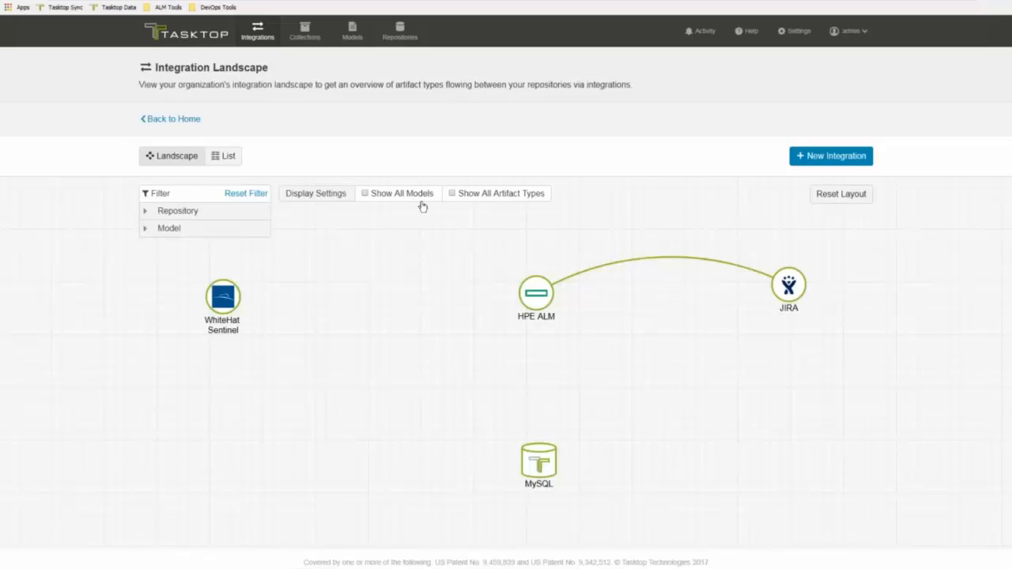
pyautogui.click(228, 157)
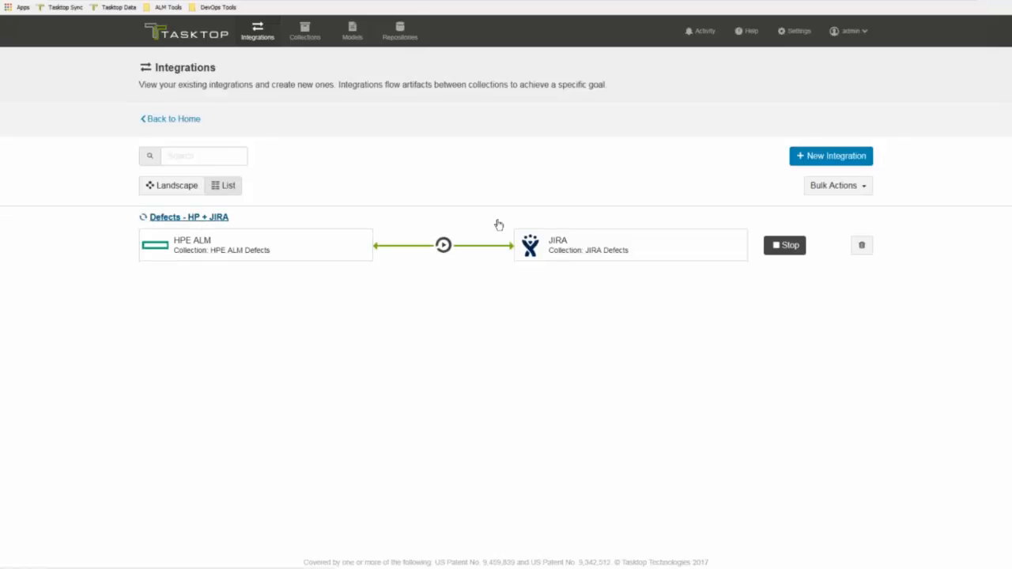
# Start a new repository collection named "WhiteHat DAST Vulns for the demo" based on the WhiteHat Sentinel connection
pyautogui.click(311, 36)
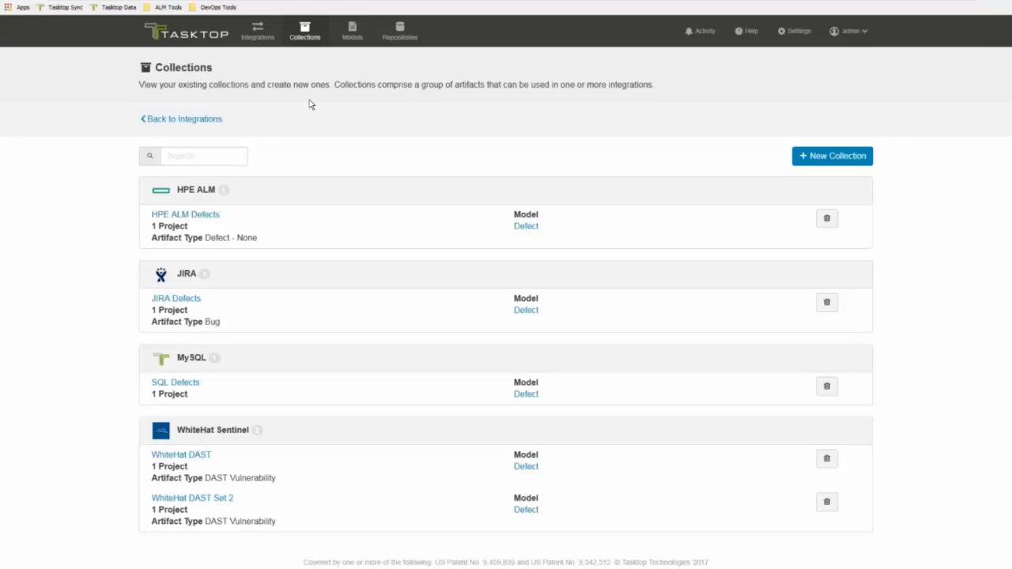
pyautogui.click(823, 157)
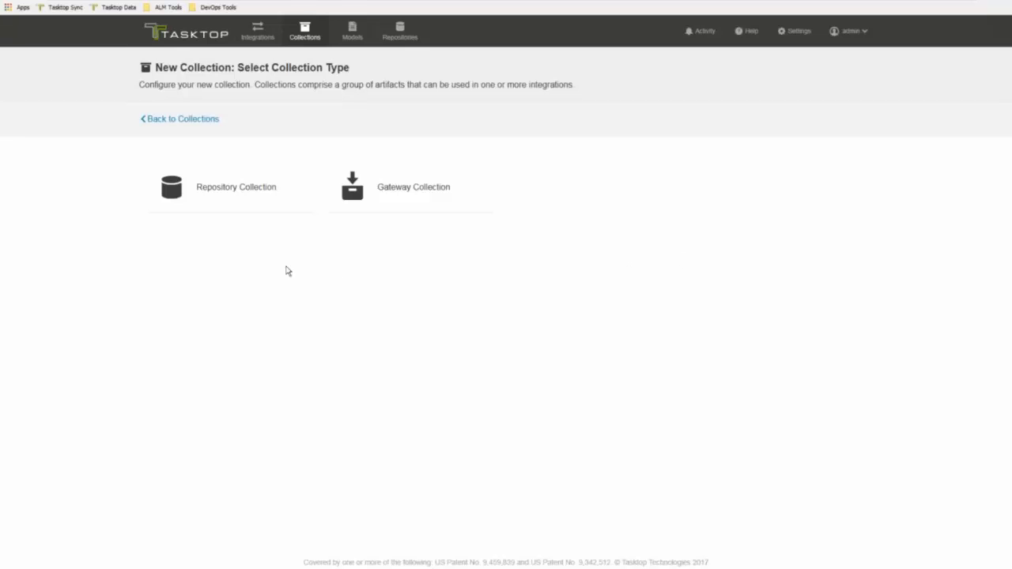
pyautogui.click(255, 208)
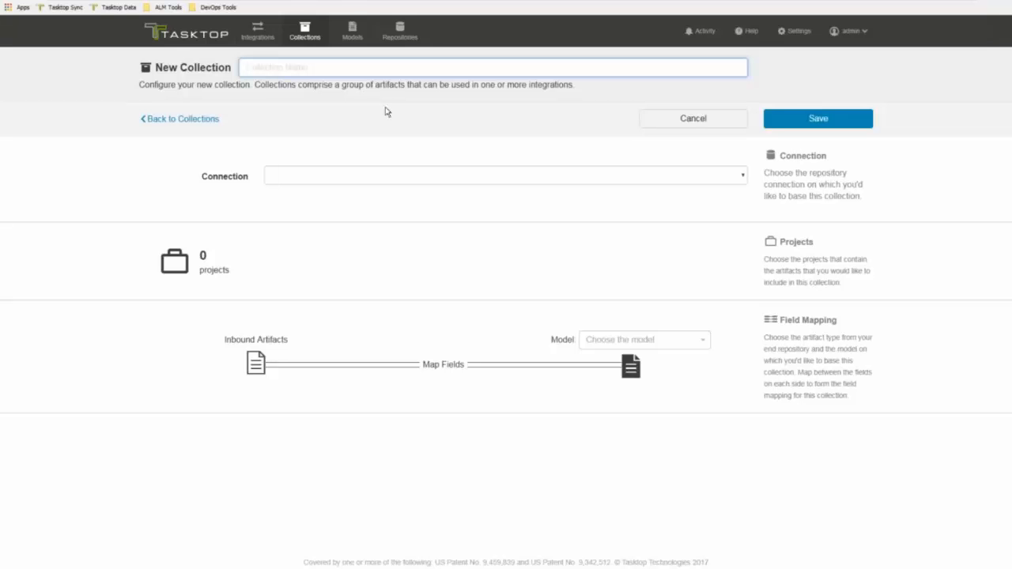
pyautogui.write('WhiteHat DAST Vulns for the demo')
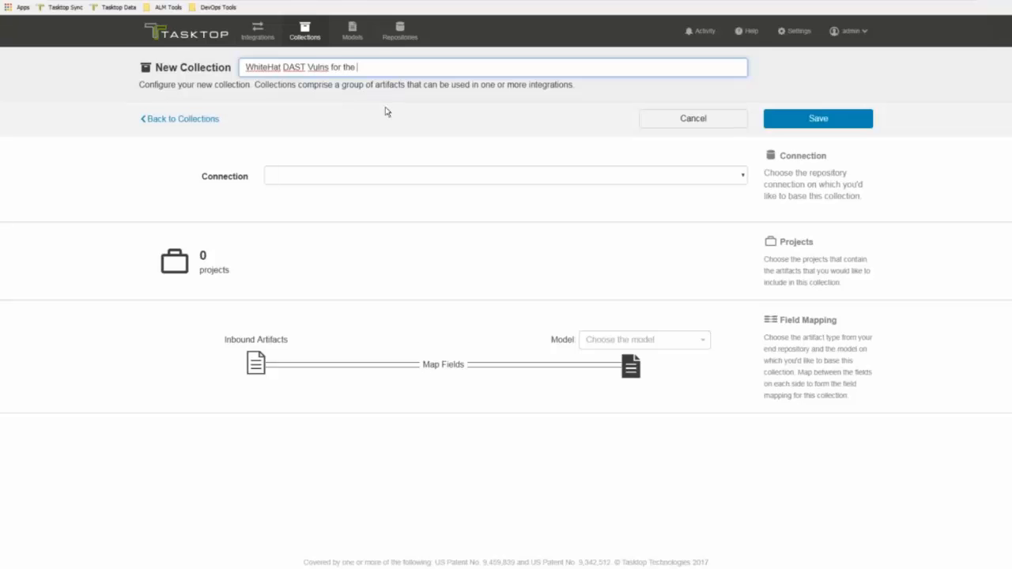
pyautogui.click(334, 176)
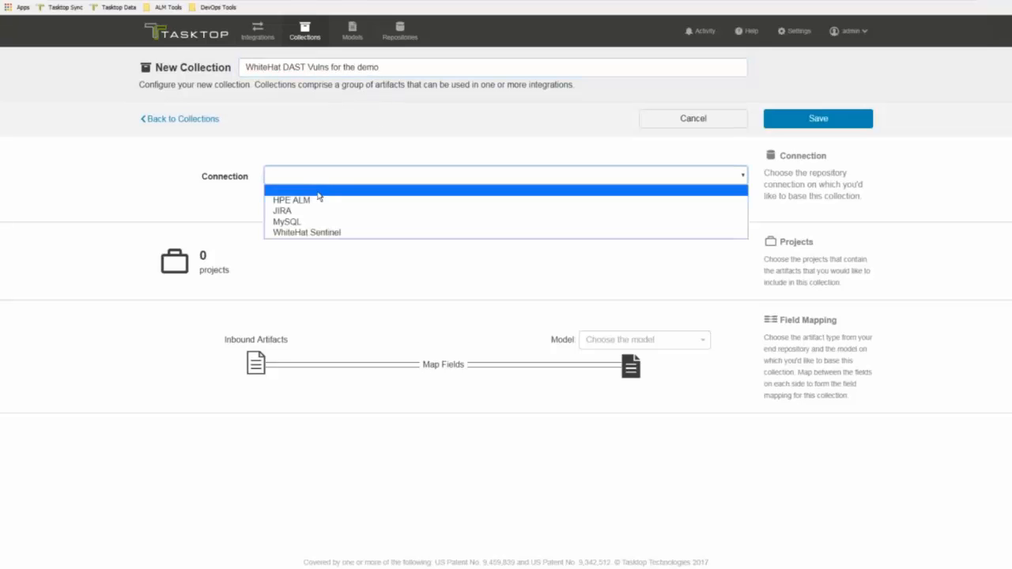
pyautogui.click(305, 233)
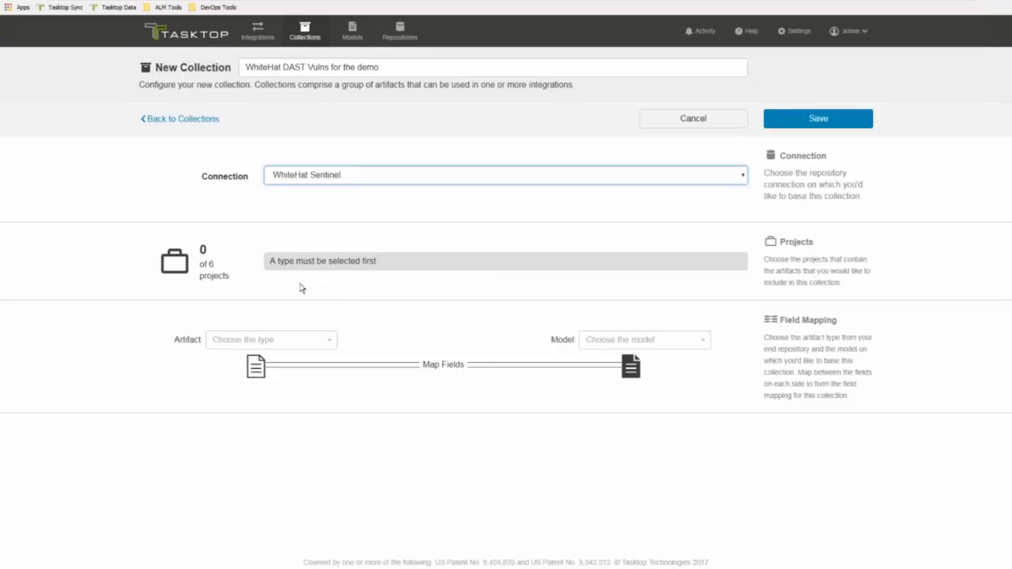
# Set the collection's artifact type to DAST Vulnerability and add the project Demo Site SE 1 to it
pyautogui.click(310, 339)
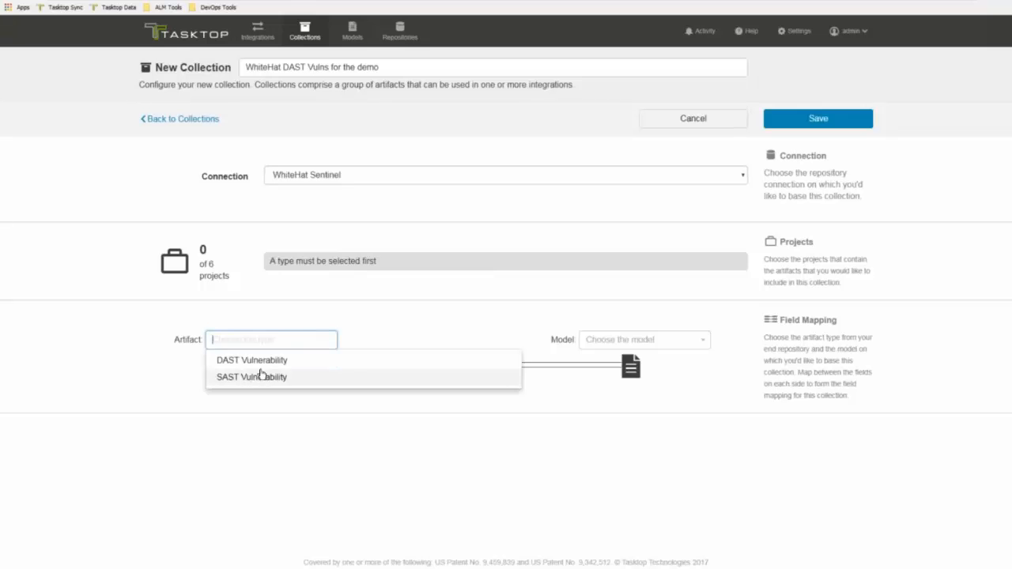
pyautogui.click(261, 361)
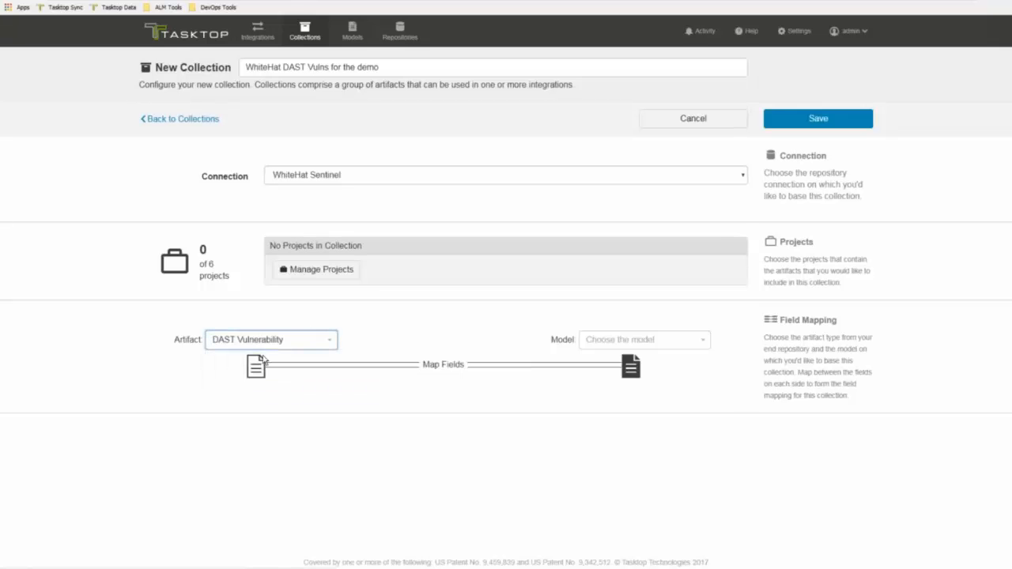
pyautogui.click(333, 268)
pyautogui.click(336, 179)
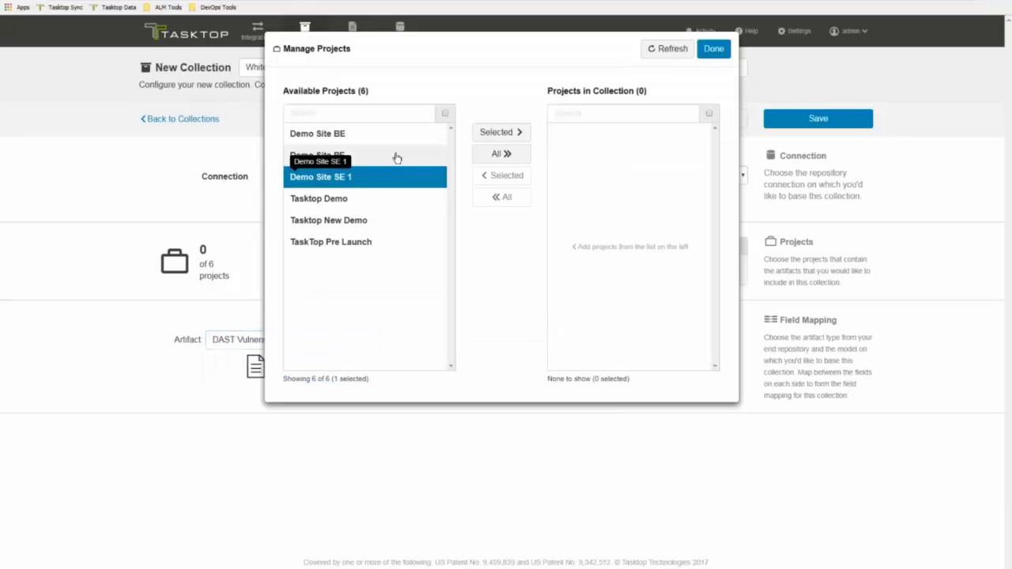
pyautogui.click(504, 136)
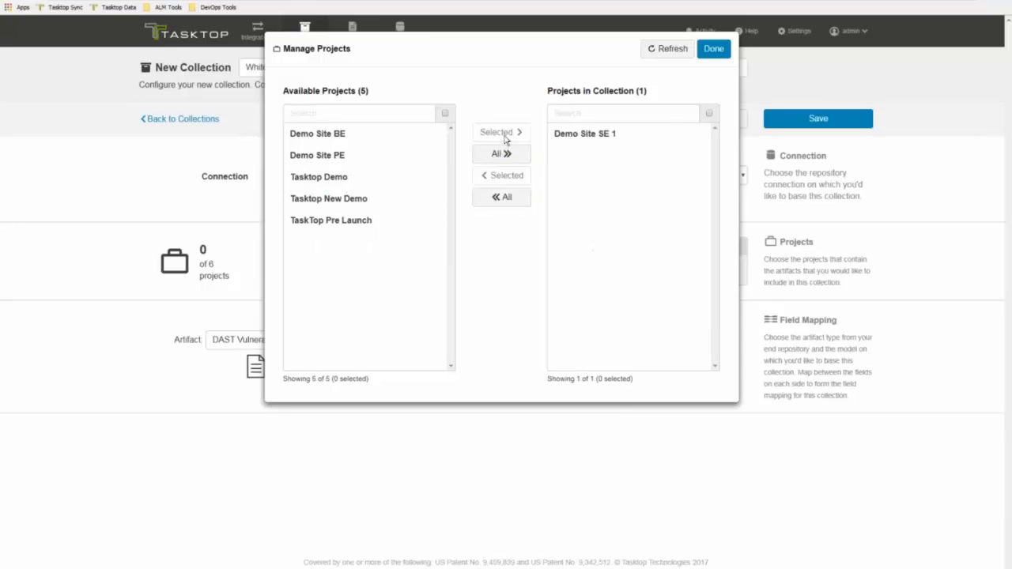
pyautogui.click(714, 49)
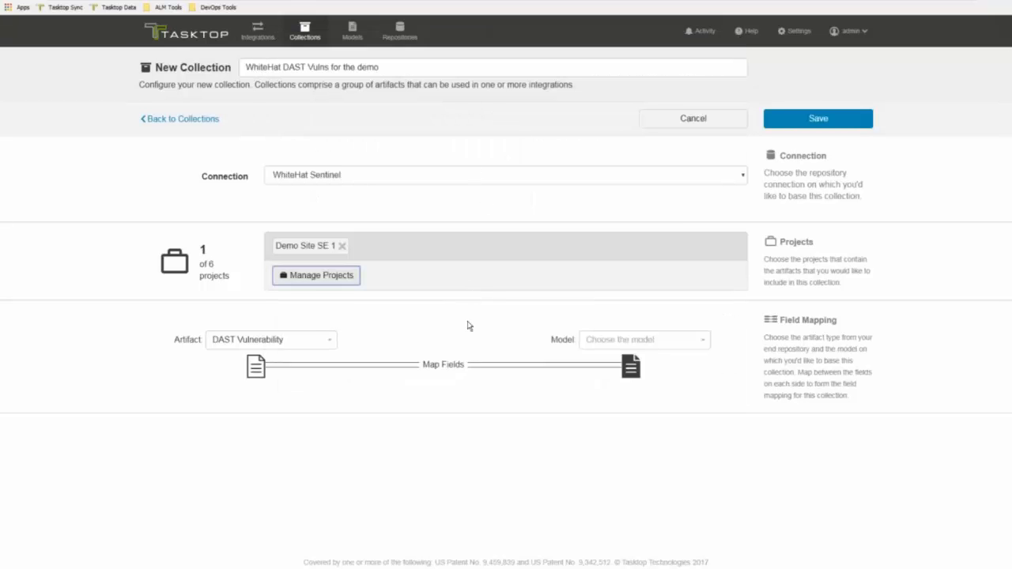
# Assign the Defect model to the new collection and save it
pyautogui.click(680, 336)
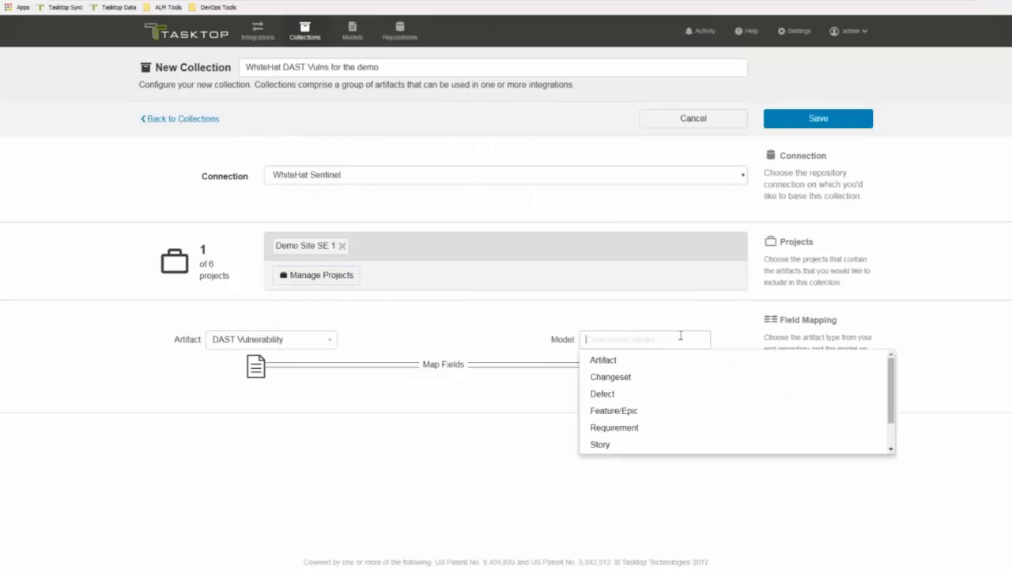
pyautogui.click(616, 397)
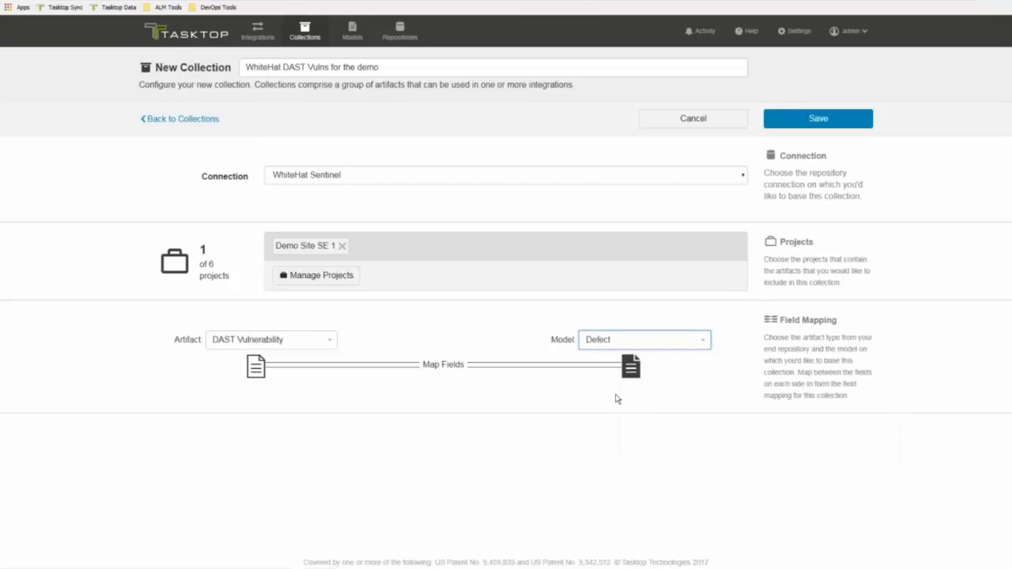
pyautogui.click(820, 125)
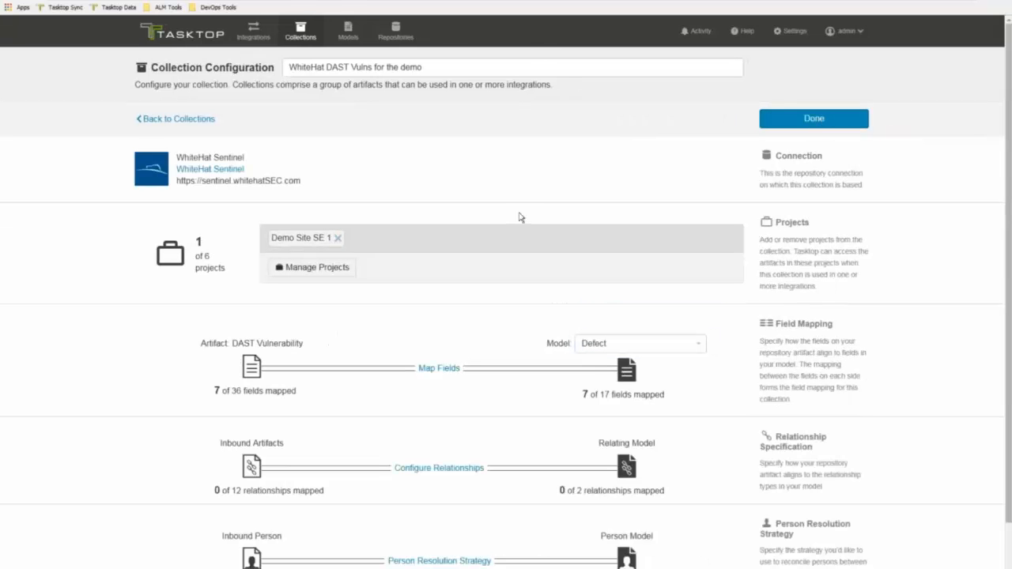
# Open the configuration of the Status mapping within the collection's field mapping, dismissing the alert
pyautogui.click(443, 374)
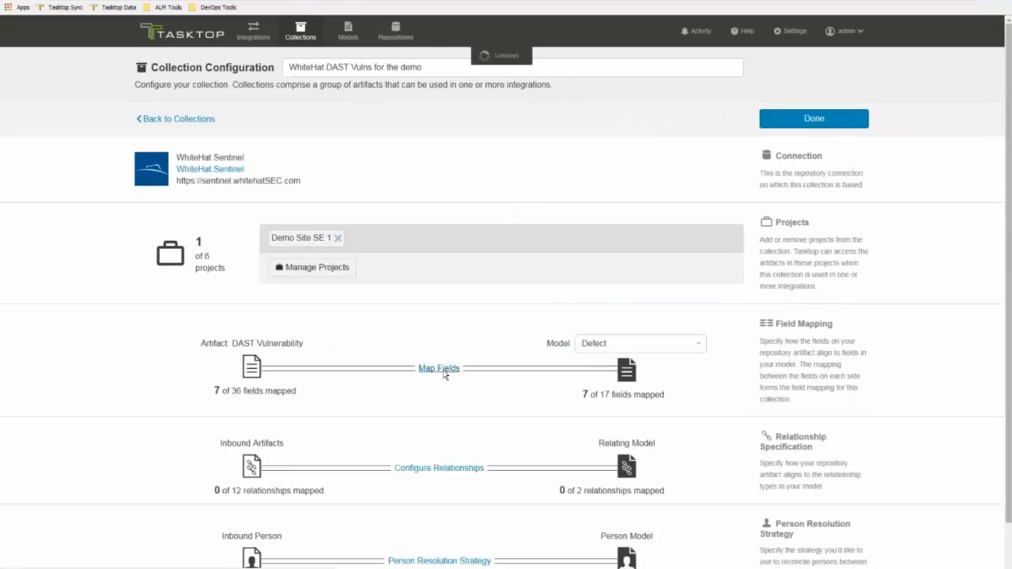
pyautogui.scroll(-2, 450, 377)
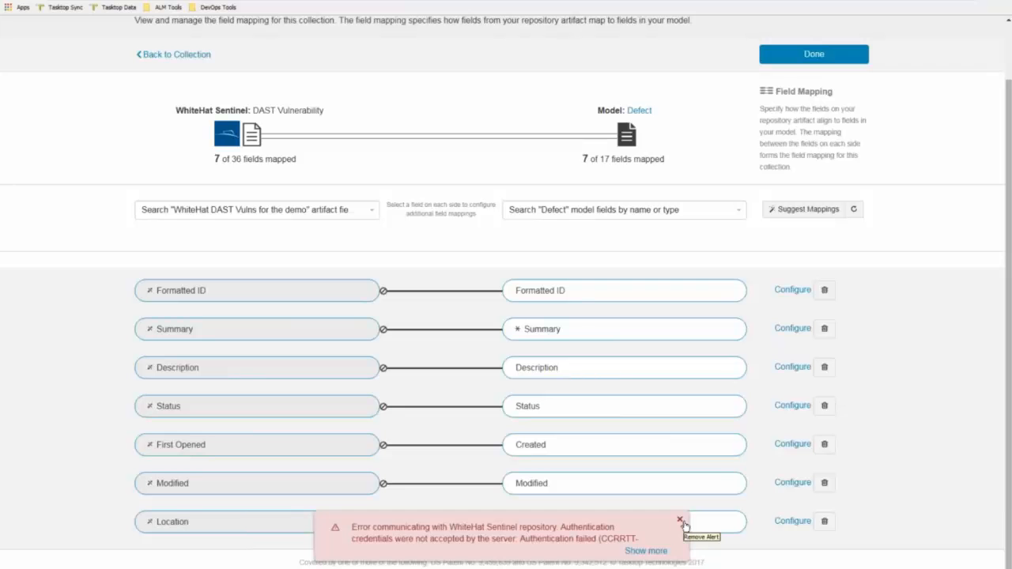
pyautogui.click(680, 521)
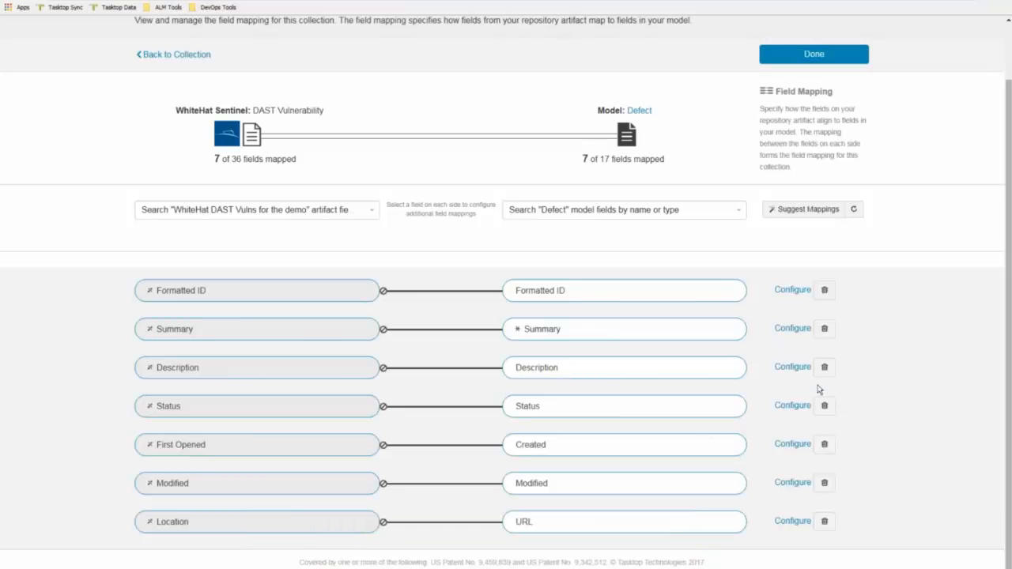
pyautogui.click(789, 406)
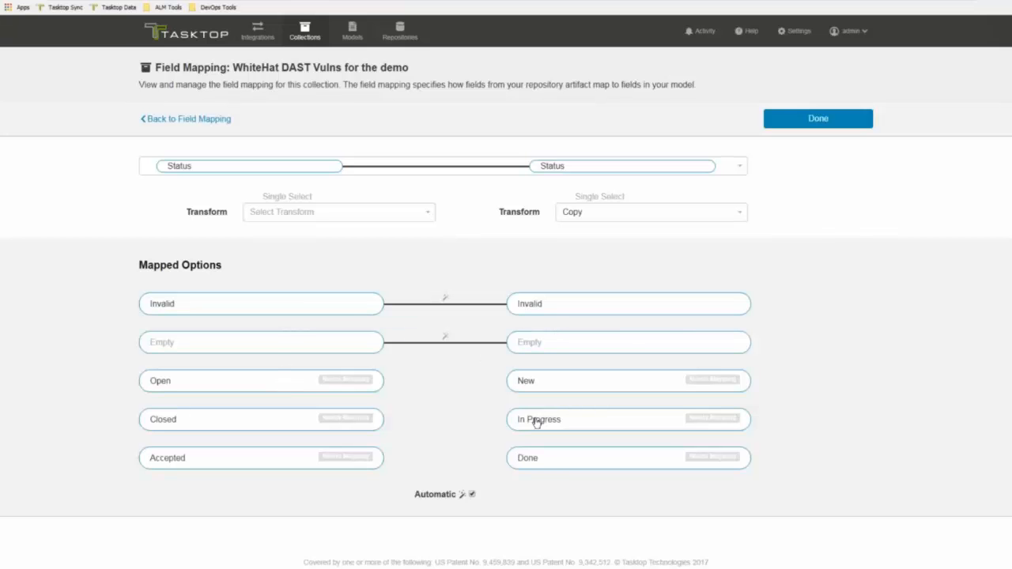
# Connect the WhiteHat status option Closed to the model's status option Done
pyautogui.click(239, 386)
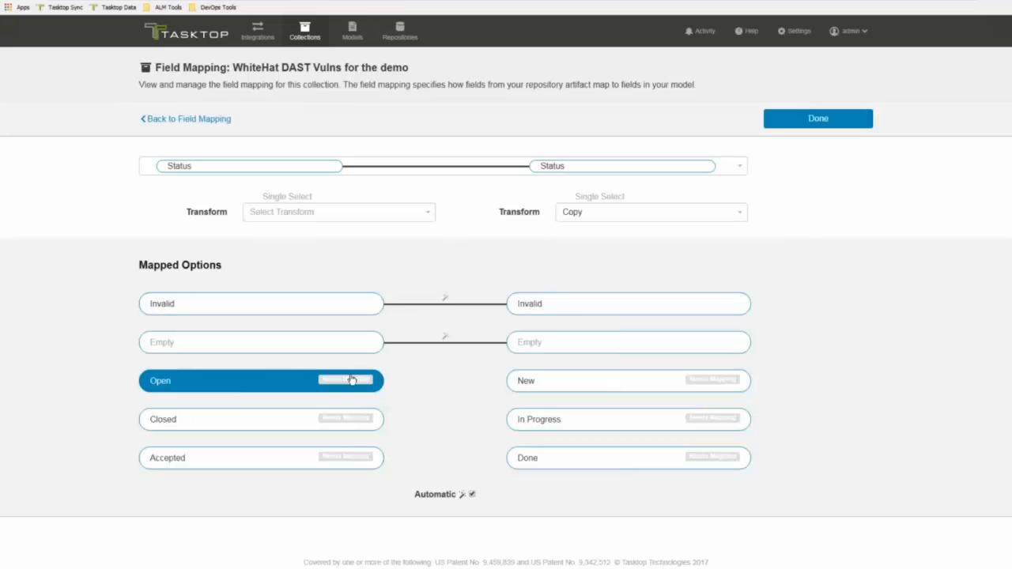
pyautogui.click(277, 388)
pyautogui.click(259, 424)
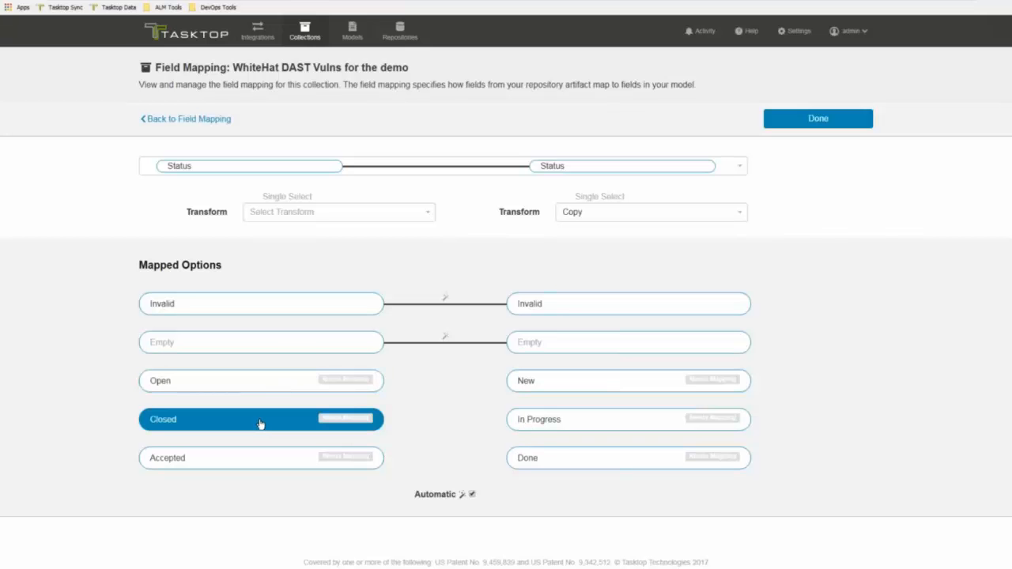
pyautogui.click(594, 462)
pyautogui.click(445, 263)
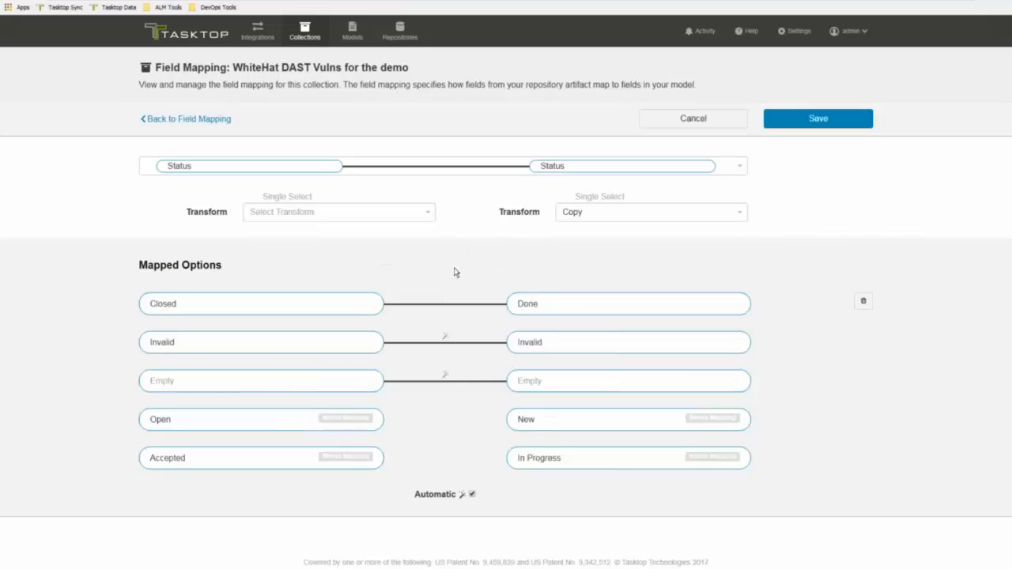
# Connect the status option Accepted to In Progress and the status option Open to New
pyautogui.click(295, 462)
pyautogui.click(526, 460)
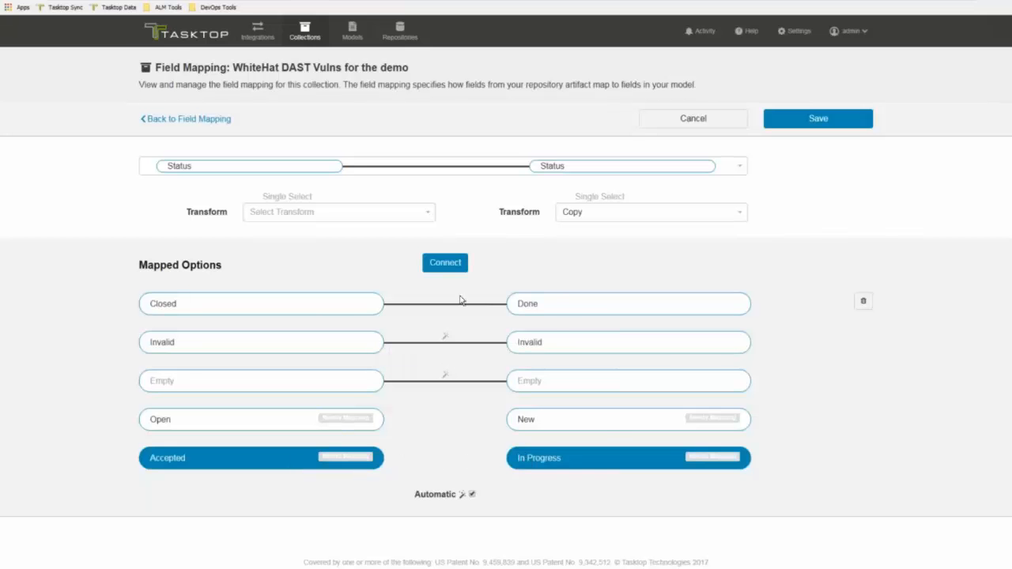
pyautogui.click(444, 263)
pyautogui.click(239, 468)
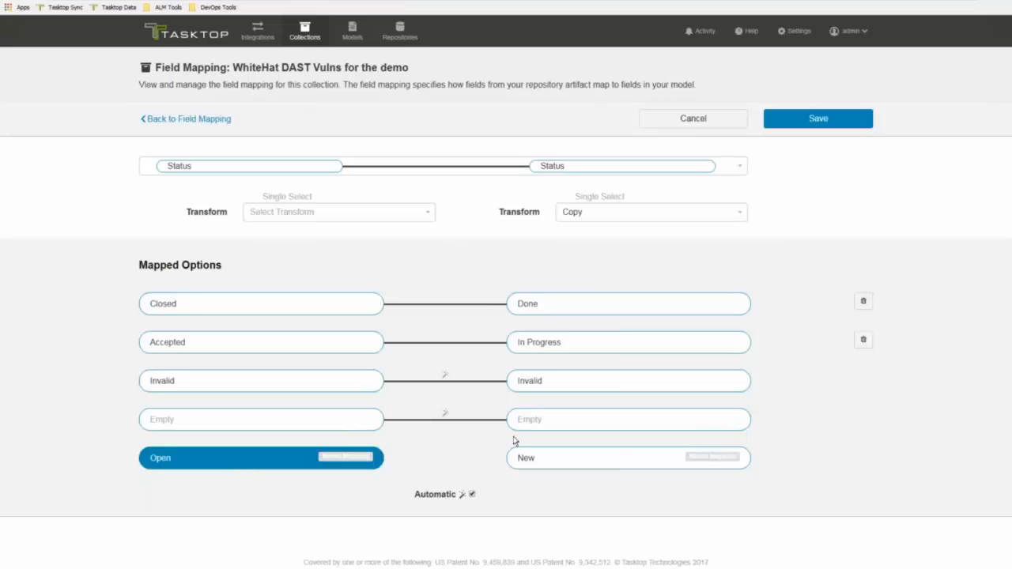
pyautogui.click(550, 458)
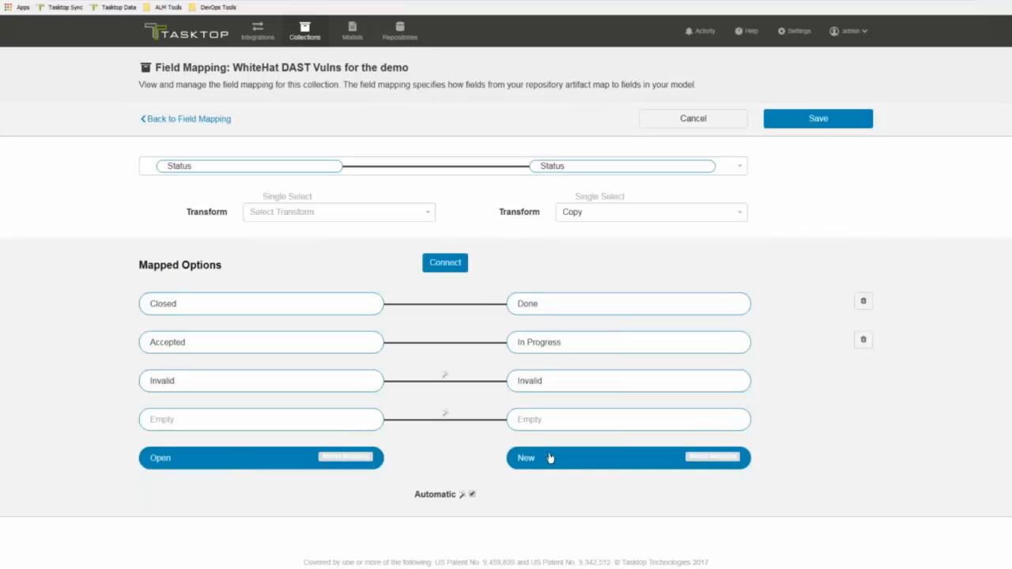
pyautogui.click(437, 264)
# Save the Status option mappings and return to the collection's configuration overview
pyautogui.click(816, 126)
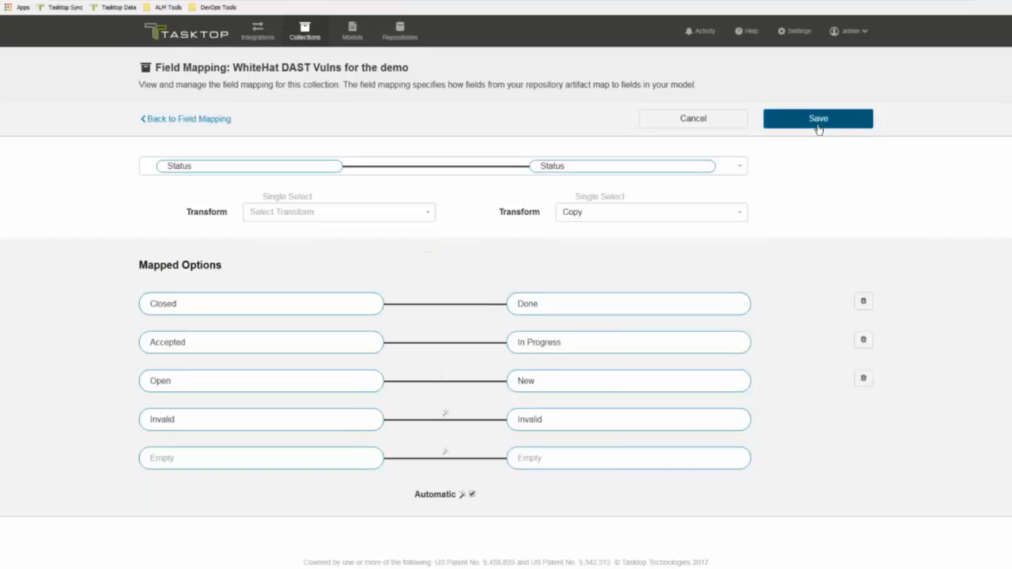
pyautogui.click(818, 126)
pyautogui.click(816, 126)
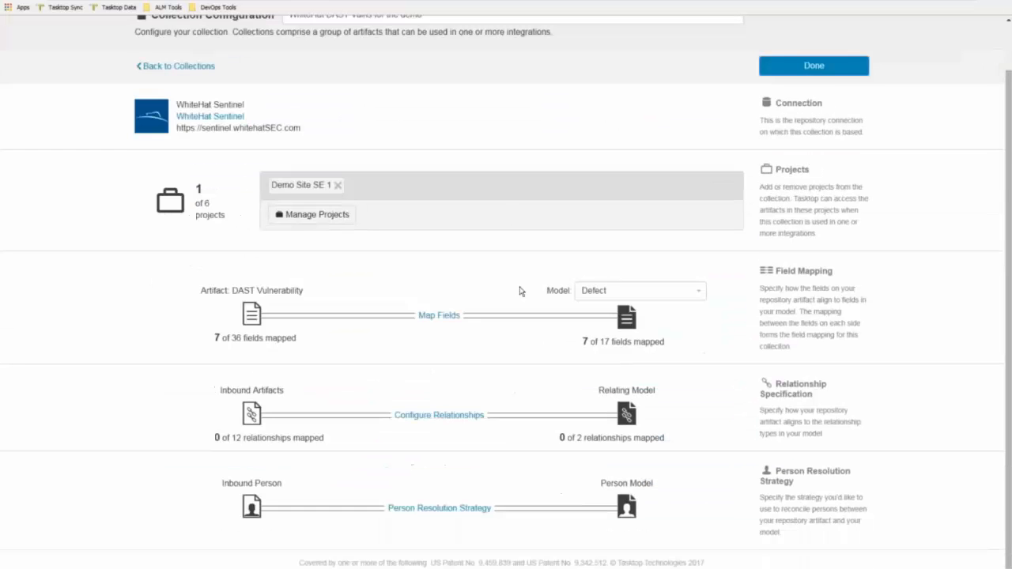
pyautogui.scroll(-1, 519, 291)
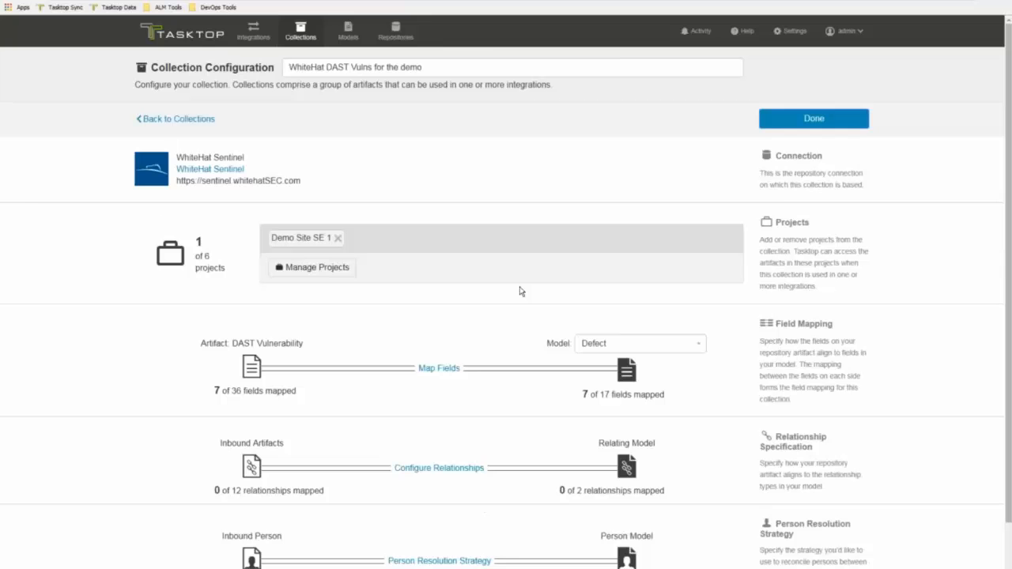
# Start a new integration using the Synchronize template
pyautogui.click(256, 37)
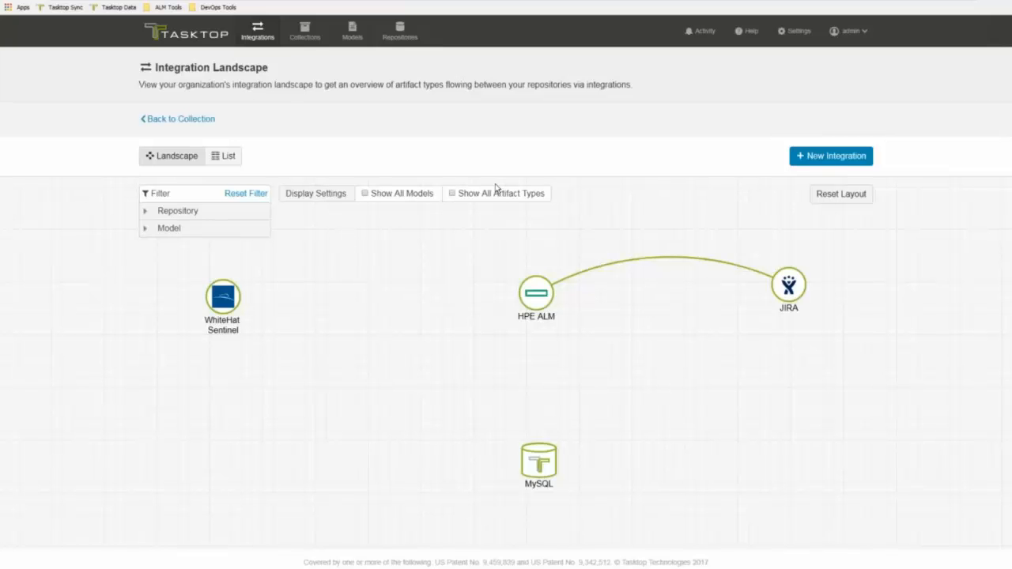
pyautogui.click(836, 159)
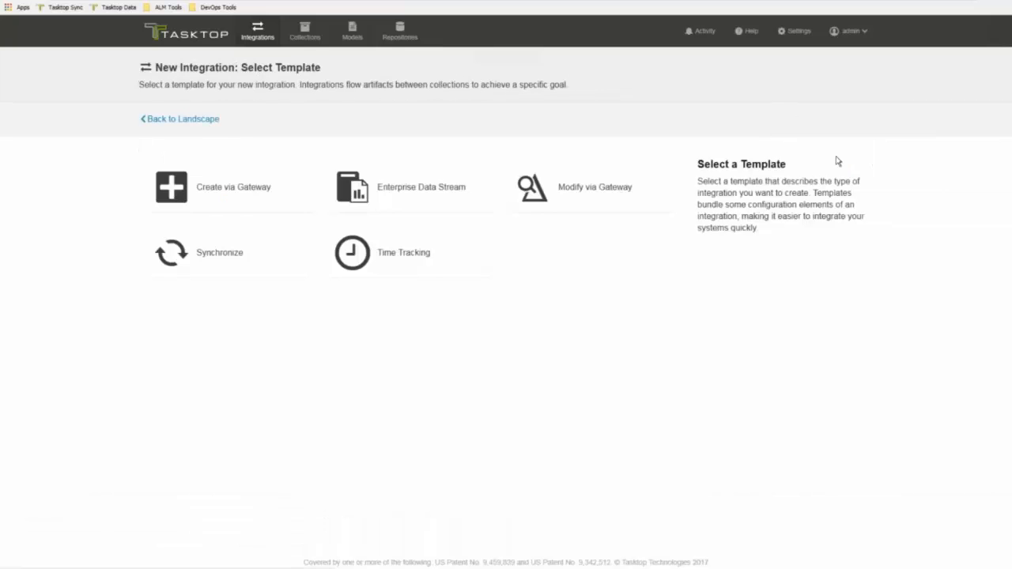
pyautogui.click(229, 273)
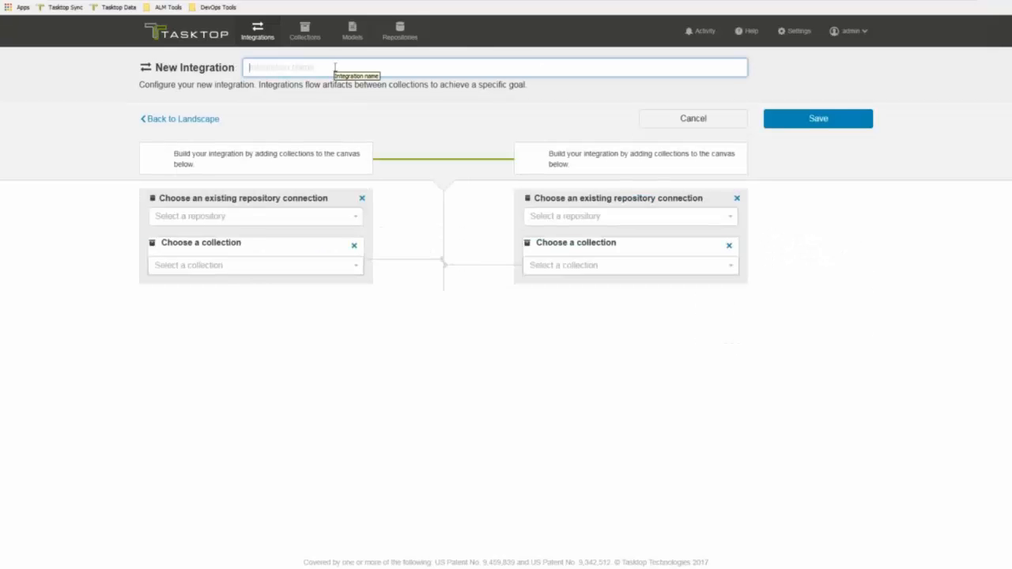
# Name the new integration "WhiteHat to HP - Vuln to Defect"
pyautogui.write('WhiteH')
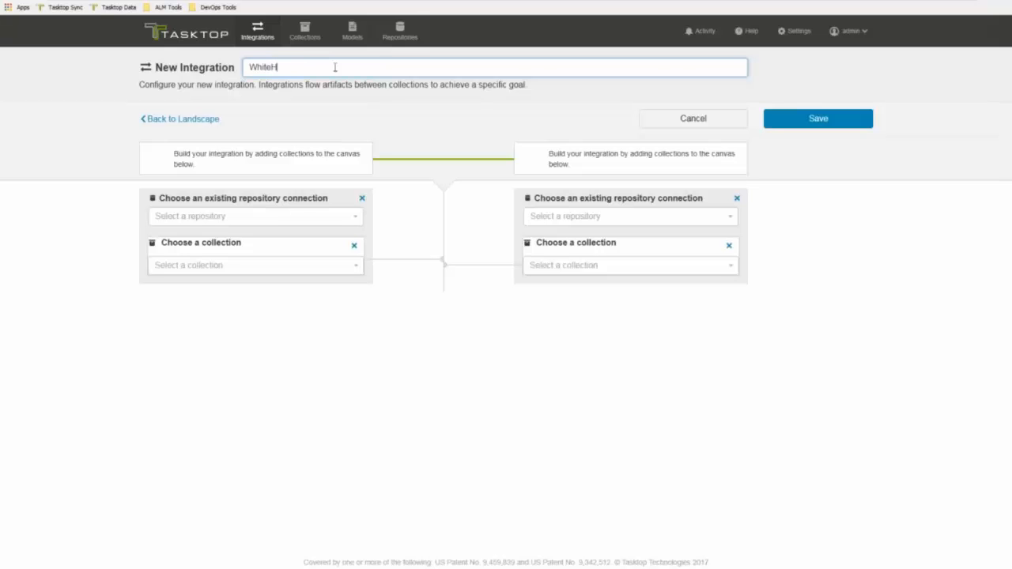
pyautogui.write('a ')
pyautogui.write('t to H')
pyautogui.write('P Vlun')
pyautogui.press('BackSpace')
pyautogui.press('BackSpace')
pyautogui.press('BackSpace')
pyautogui.write('U')
pyautogui.write('uln to d')
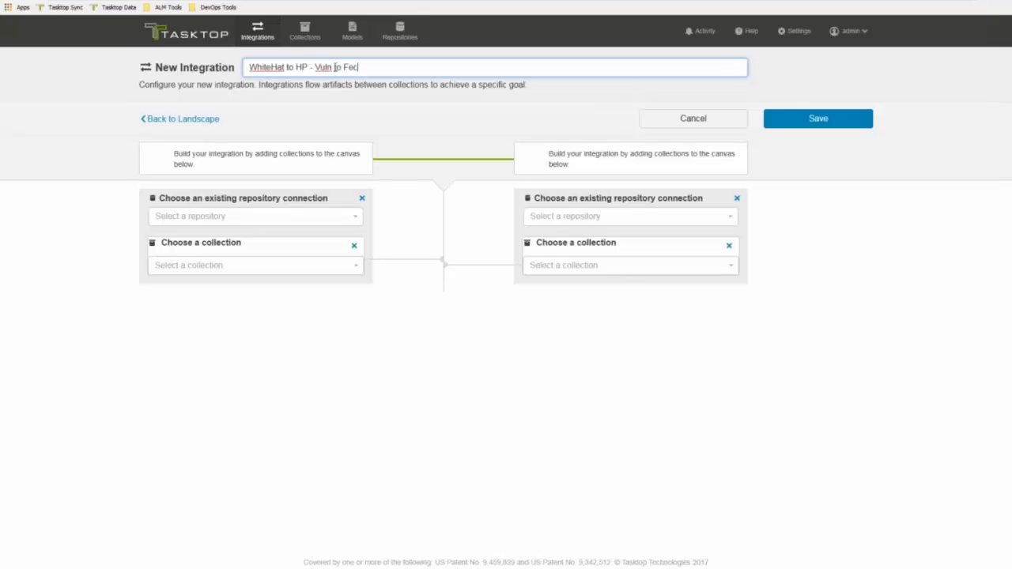
pyautogui.write('efect')
# Add the WhiteHat Sentinel repository with its collection "WhiteHat DAST Vulns for the demo" as the integration's source side
pyautogui.click(294, 212)
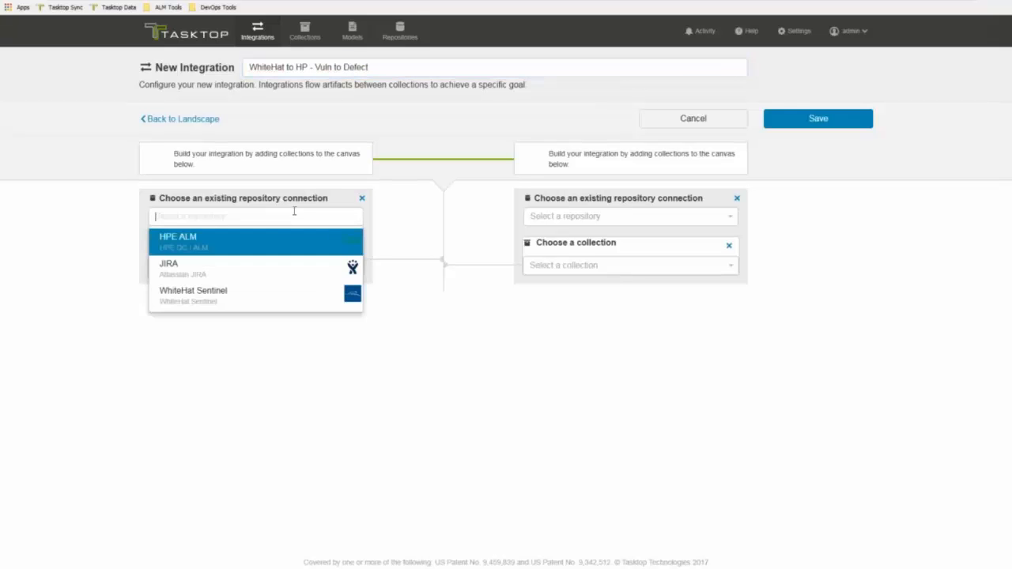
pyautogui.click(235, 301)
pyautogui.click(283, 254)
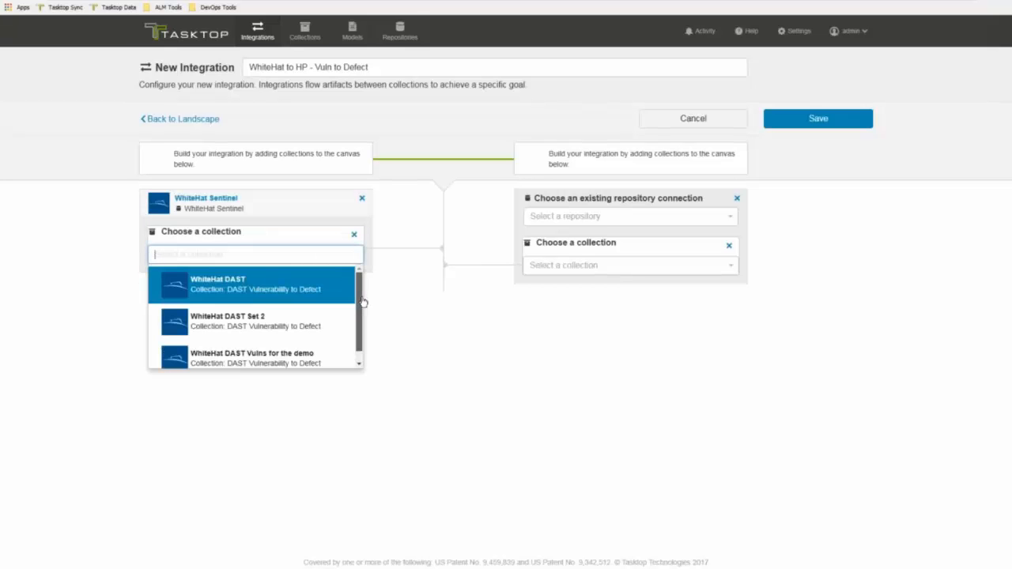
pyautogui.click(292, 355)
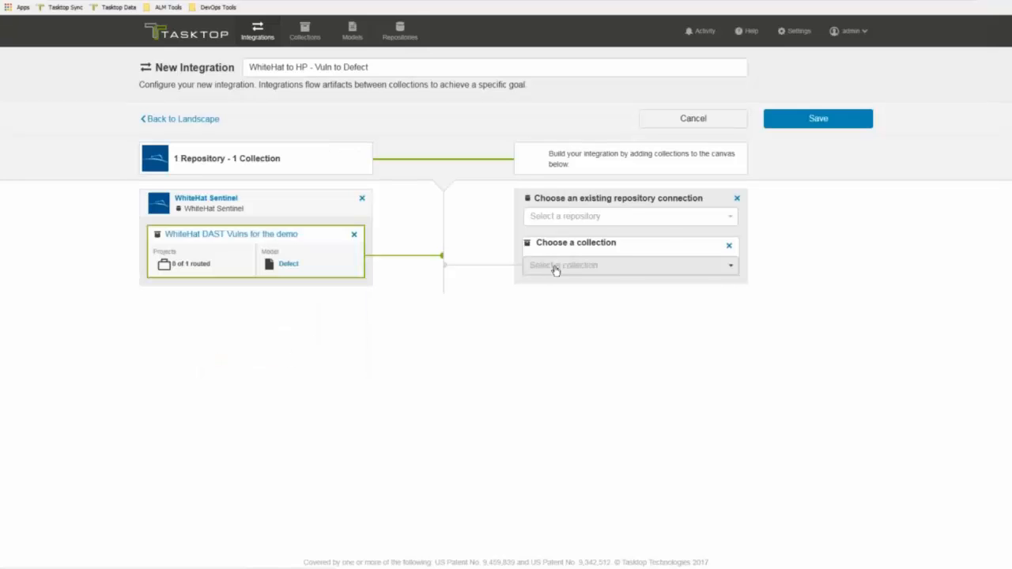
# Add the HPE ALM repository with the HPE ALM Defects collection as the target side and save the integration
pyautogui.click(673, 216)
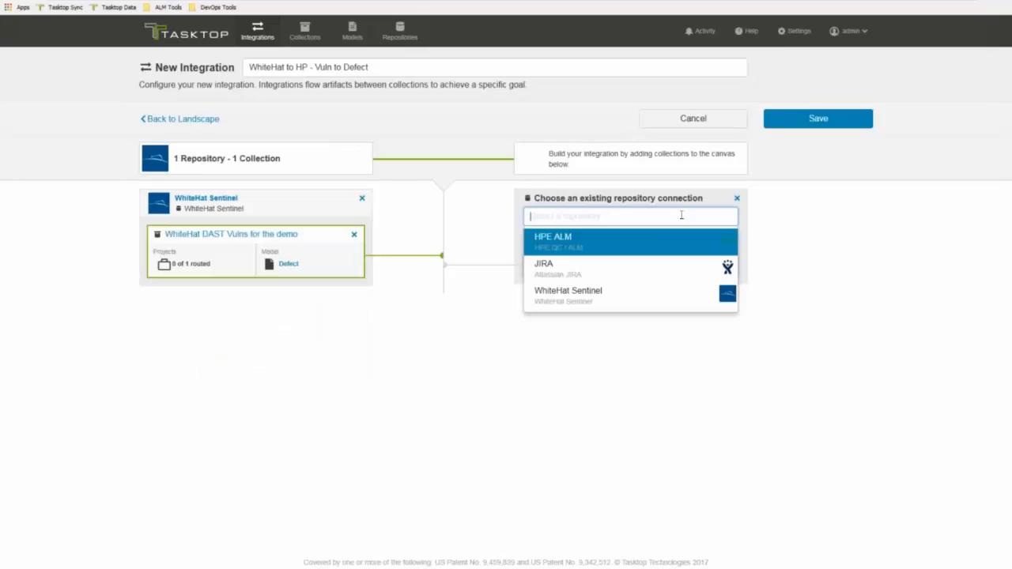
pyautogui.click(612, 246)
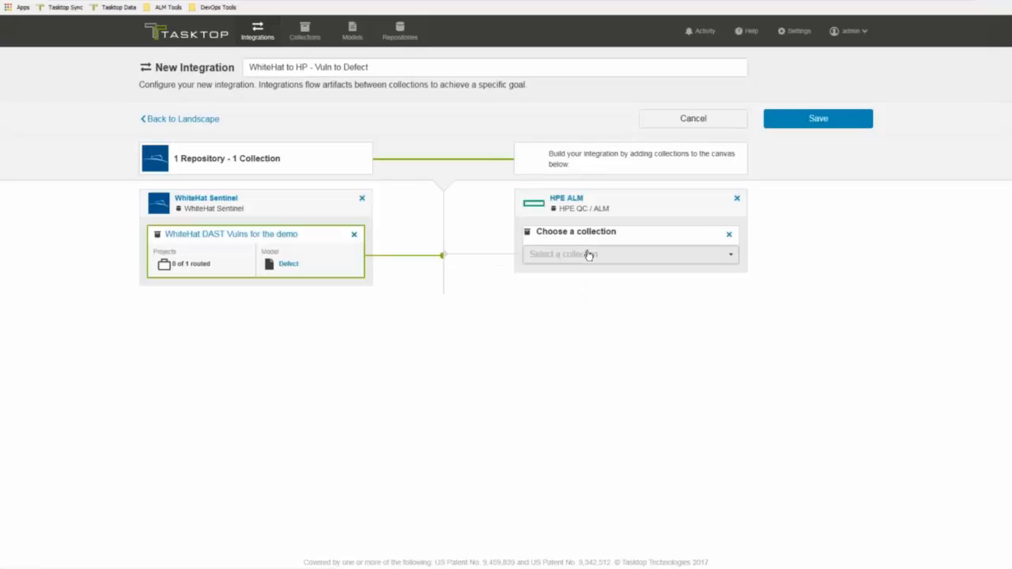
pyautogui.click(588, 254)
pyautogui.click(588, 283)
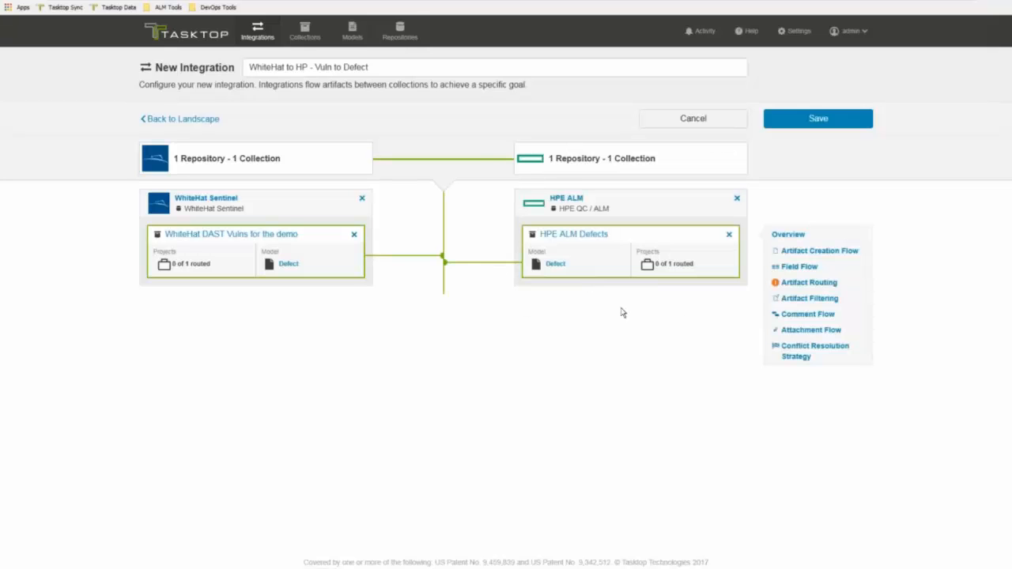
pyautogui.click(818, 117)
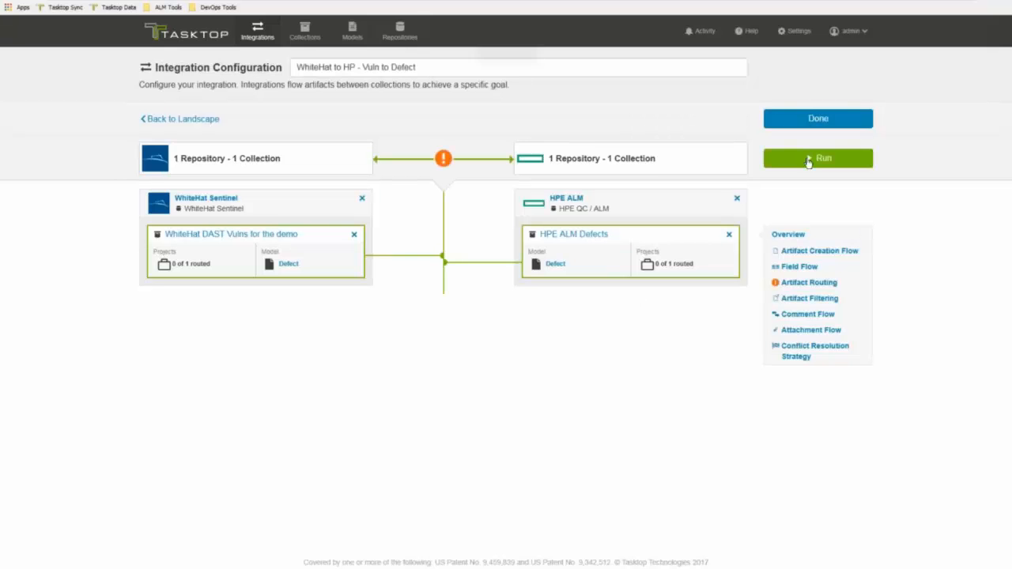
# Route artifacts one way from the Demo Site SE 1 project to DEFAULT - Tasktop and save the artifact routing
pyautogui.click(805, 282)
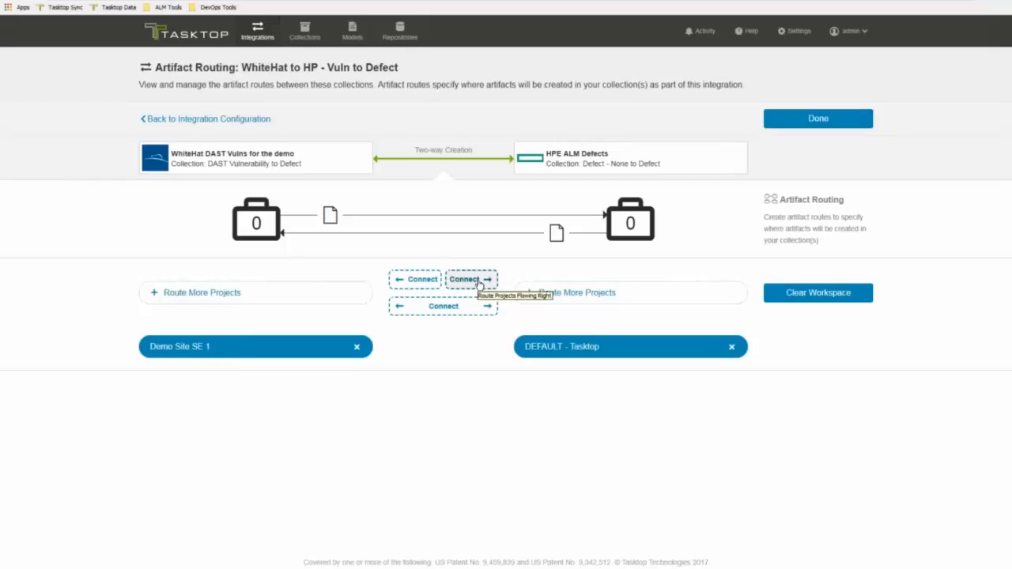
pyautogui.click(480, 282)
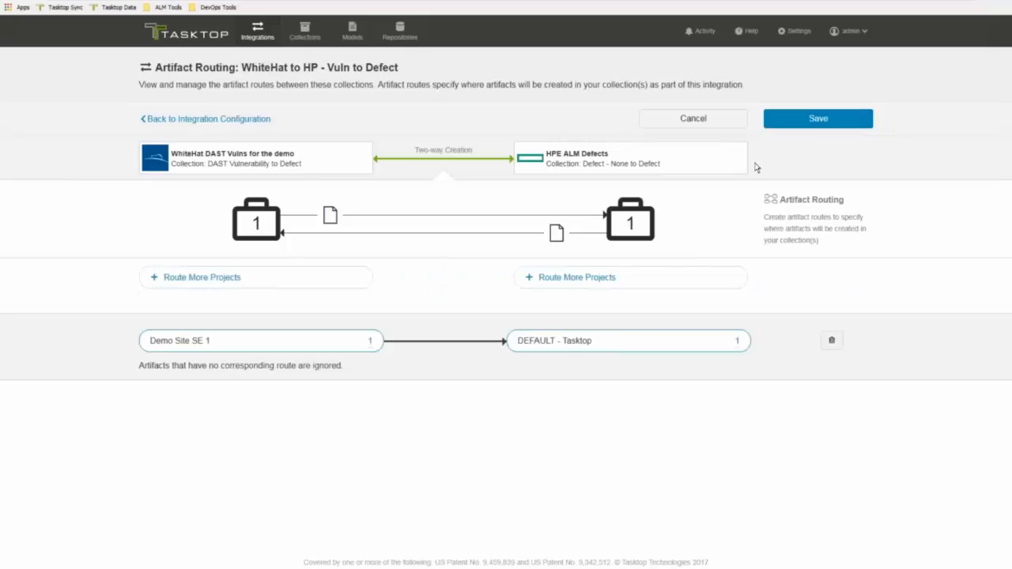
pyautogui.click(816, 122)
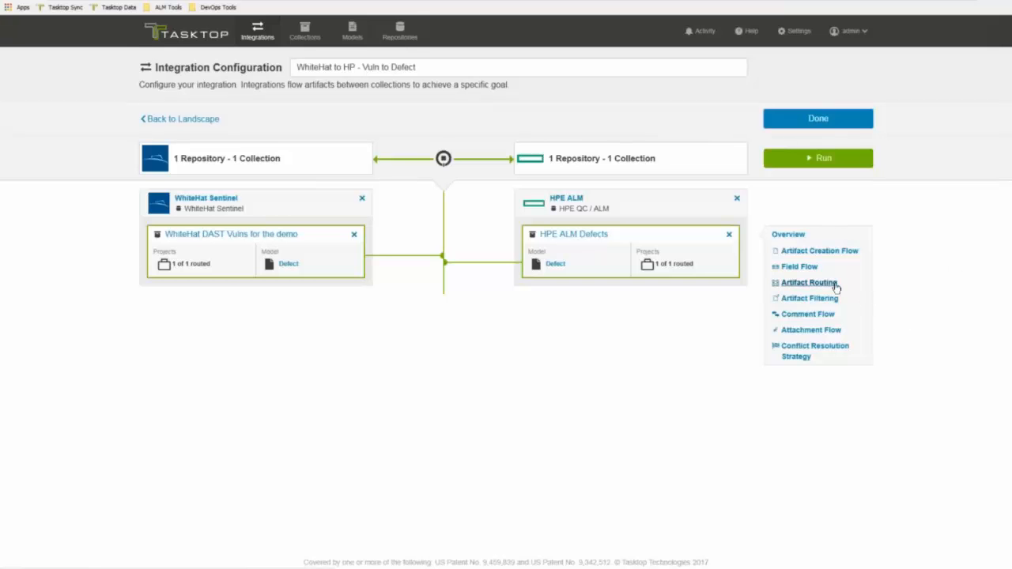
# Examine the integration's field flow between the WhiteHat and HPE ALM collections, from Formatted ID down to the project constant
pyautogui.click(800, 267)
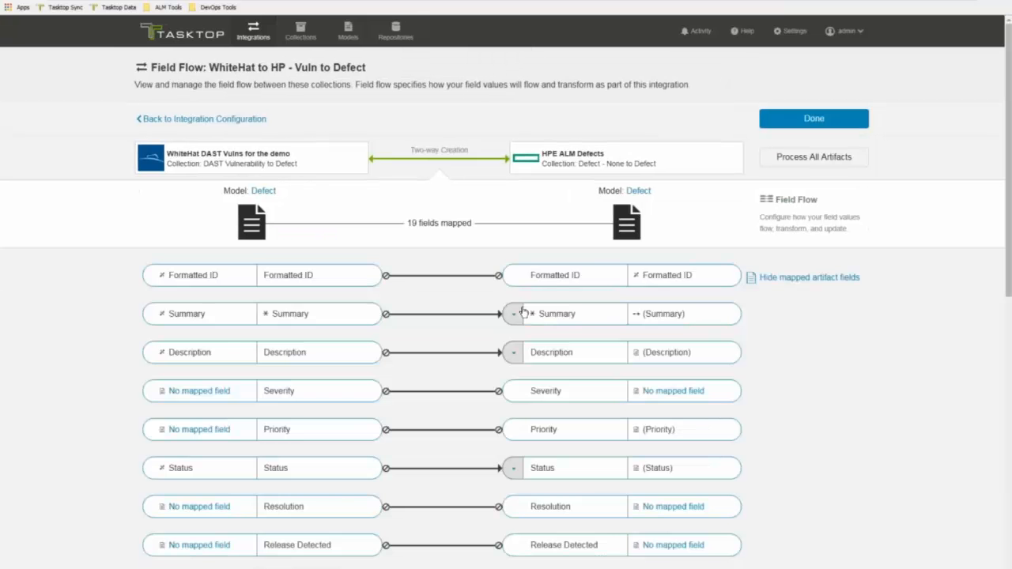
pyautogui.scroll(-5, 524, 312)
pyautogui.scroll(5, 524, 312)
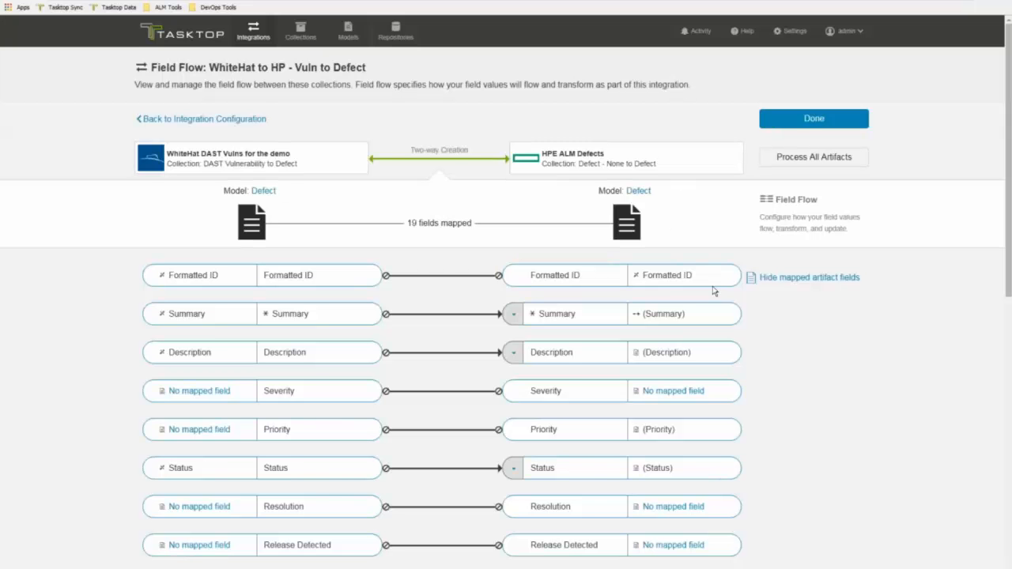
pyautogui.scroll(-3, 714, 289)
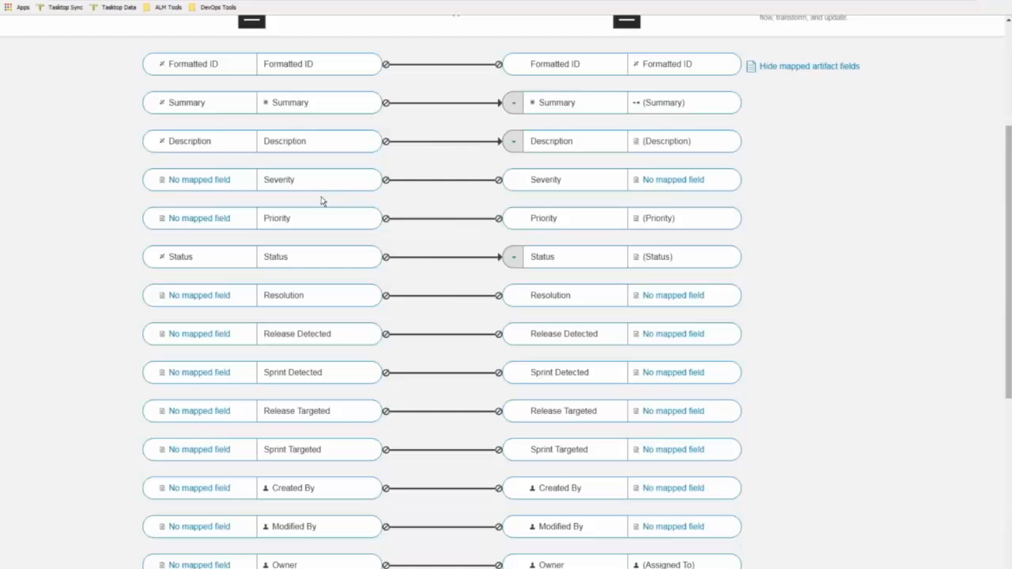
pyautogui.scroll(-2, 410, 234)
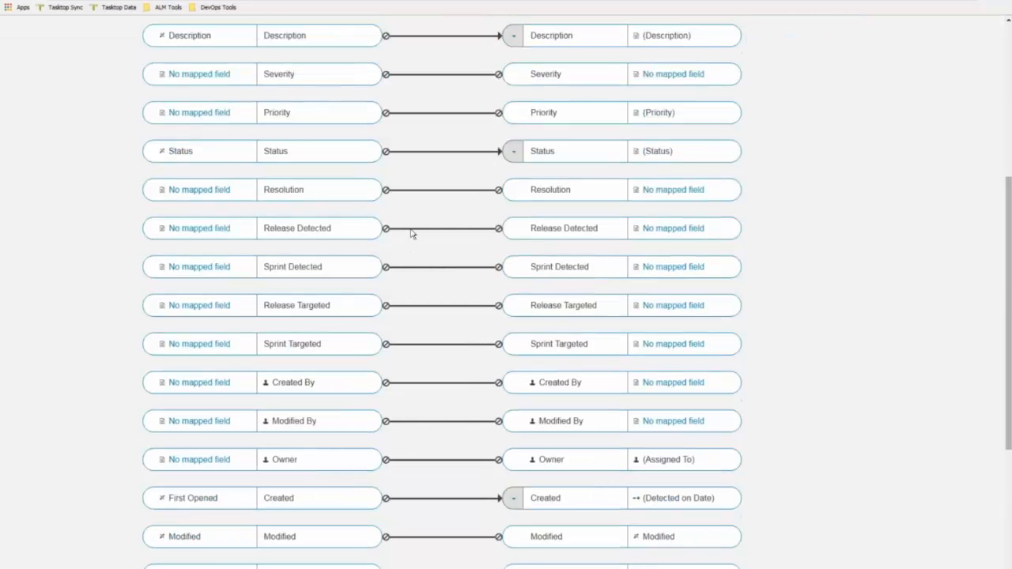
pyautogui.scroll(-3, 410, 233)
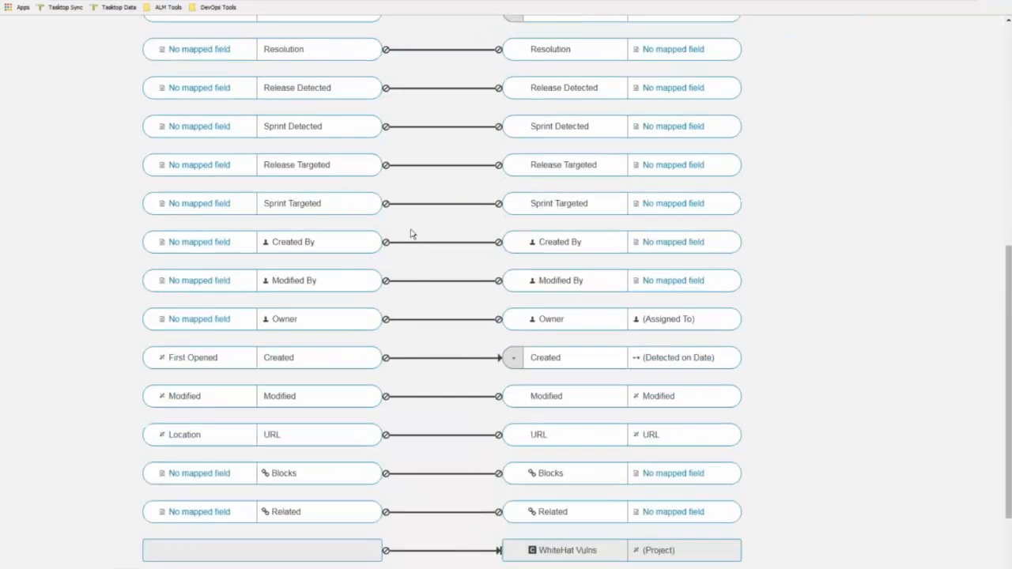
pyautogui.scroll(4, 410, 233)
pyautogui.scroll(1, 410, 233)
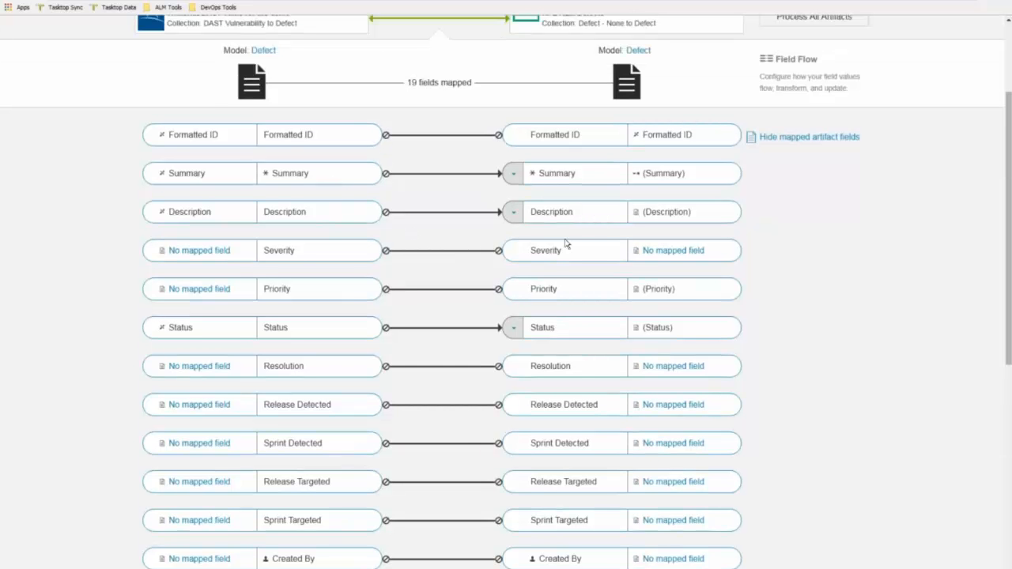
pyautogui.scroll(3, 566, 244)
pyautogui.click(838, 118)
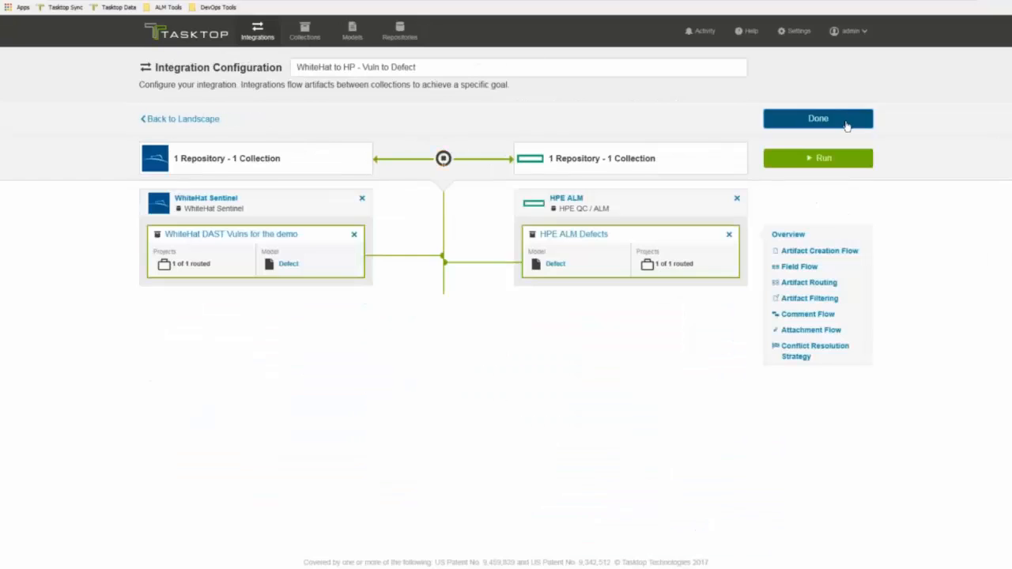
# Set the artifact creation flow to one-way creation from WhiteHat DAST Vulns for the demo to HPE ALM Defects and save it
pyautogui.click(815, 251)
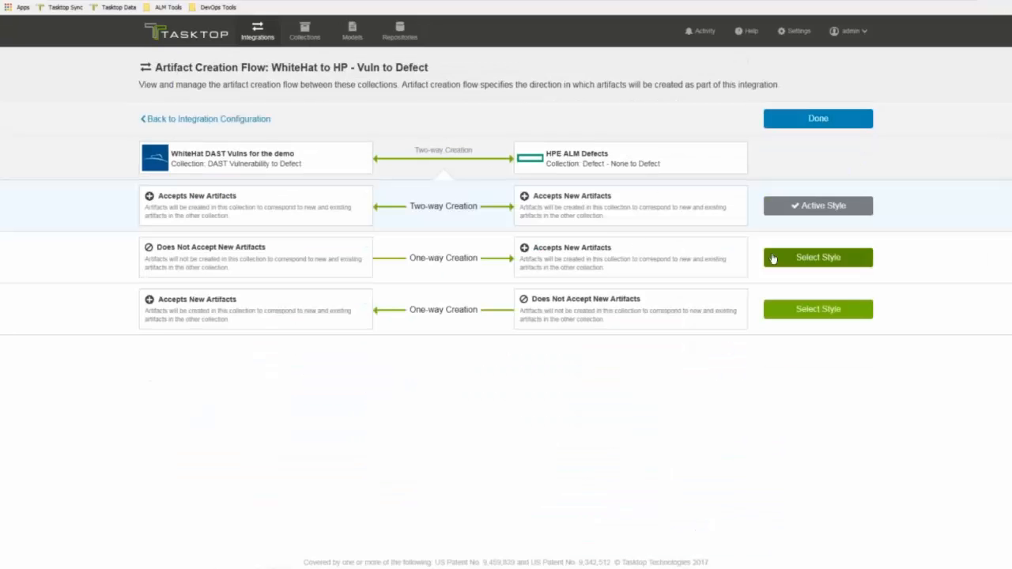
pyautogui.click(808, 264)
pyautogui.click(816, 126)
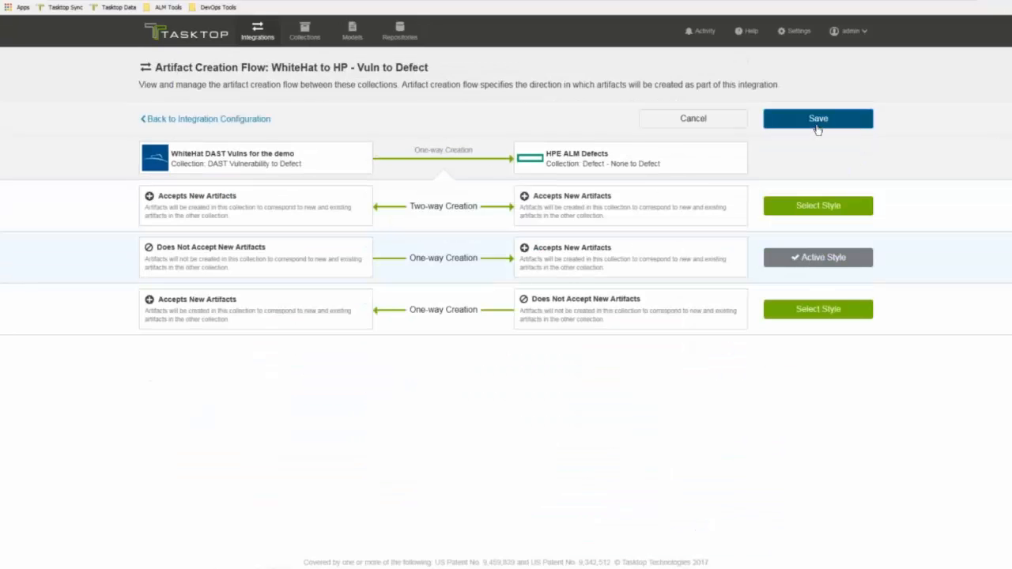
pyautogui.click(818, 120)
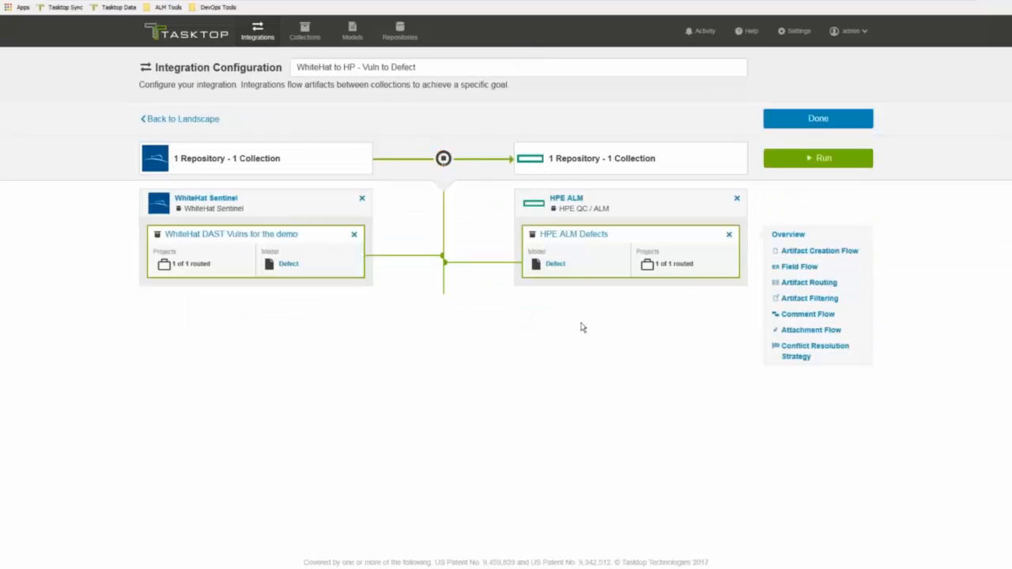
# Run the "WhiteHat to HP - Vuln to Defect" integration from the list of integrations
pyautogui.click(700, 40)
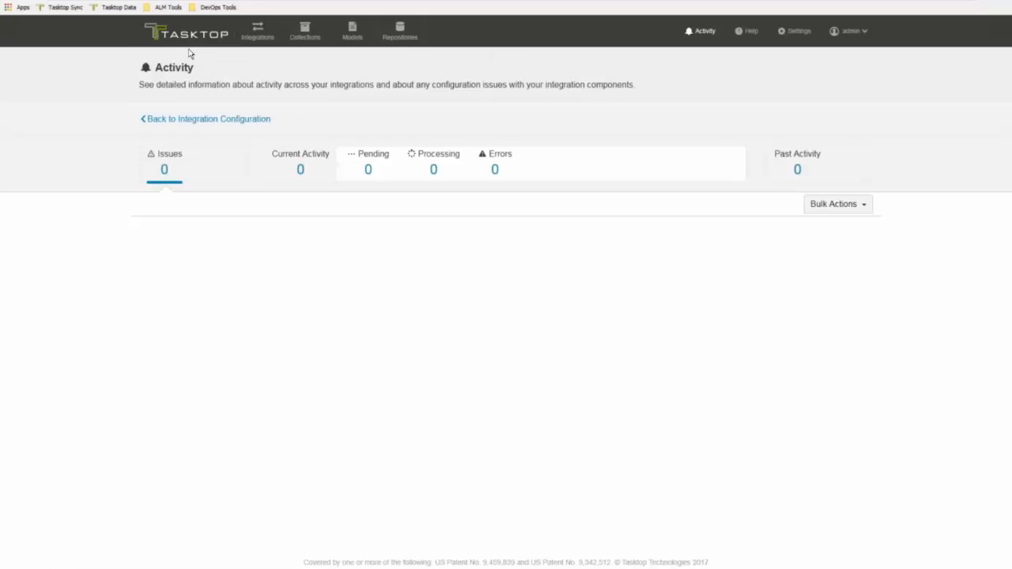
pyautogui.click(258, 36)
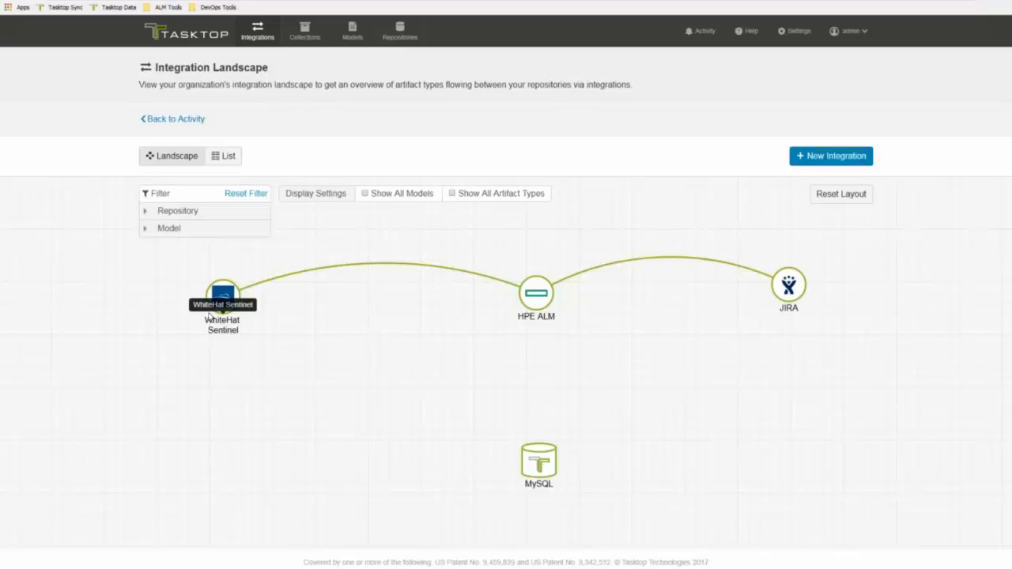
pyautogui.click(227, 156)
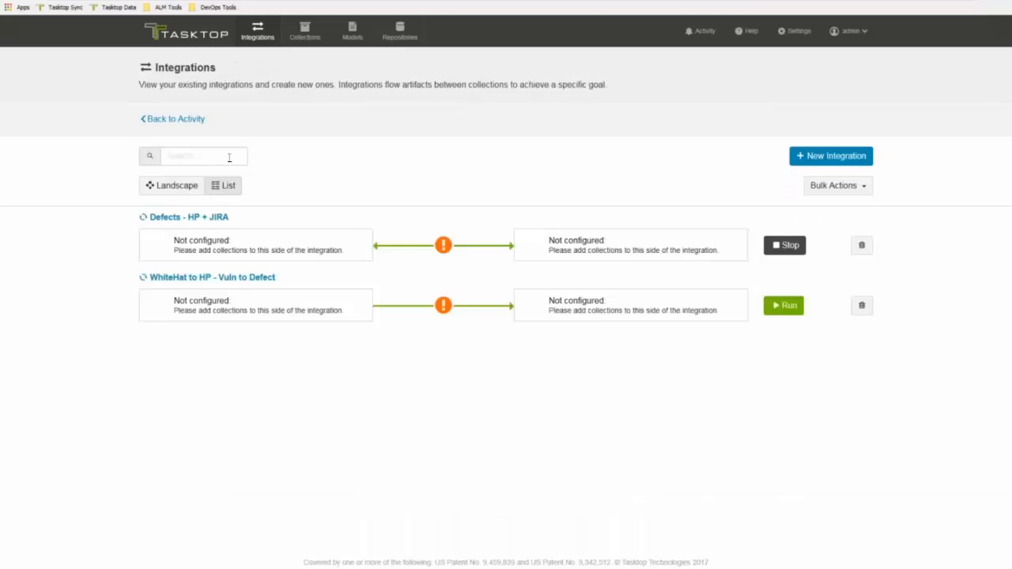
pyautogui.click(787, 308)
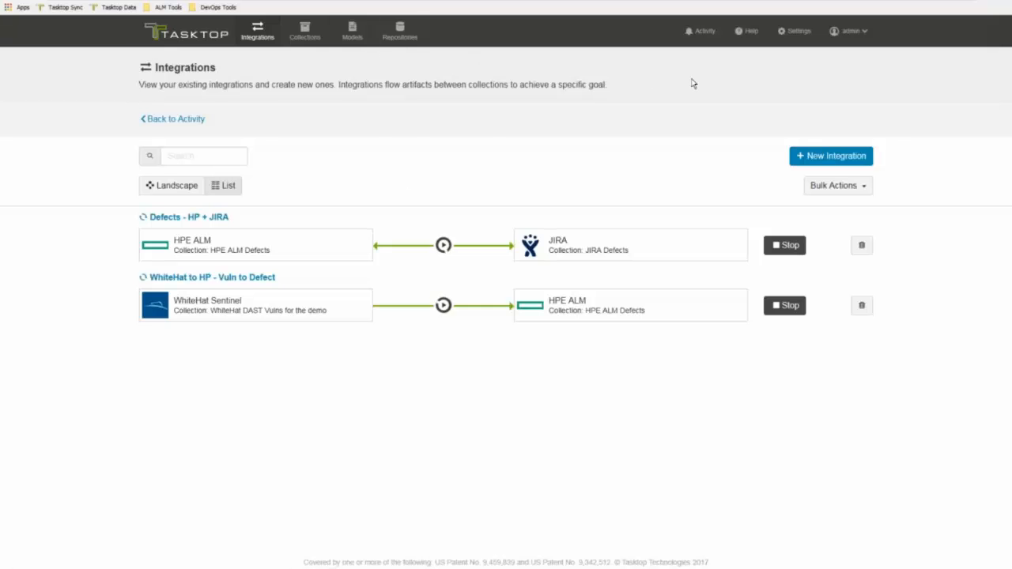
# Check the integration activity, then switch to HP Application Lifecycle Management and refresh and review the WhiteHat Vulns defects
pyautogui.click(703, 35)
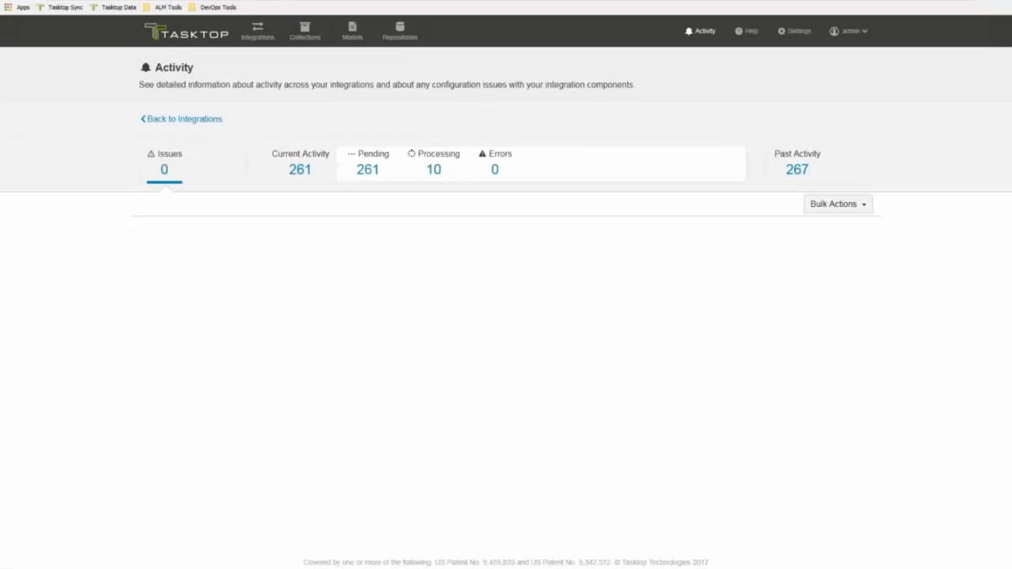
pyautogui.hotkey('alt', 'Tab')
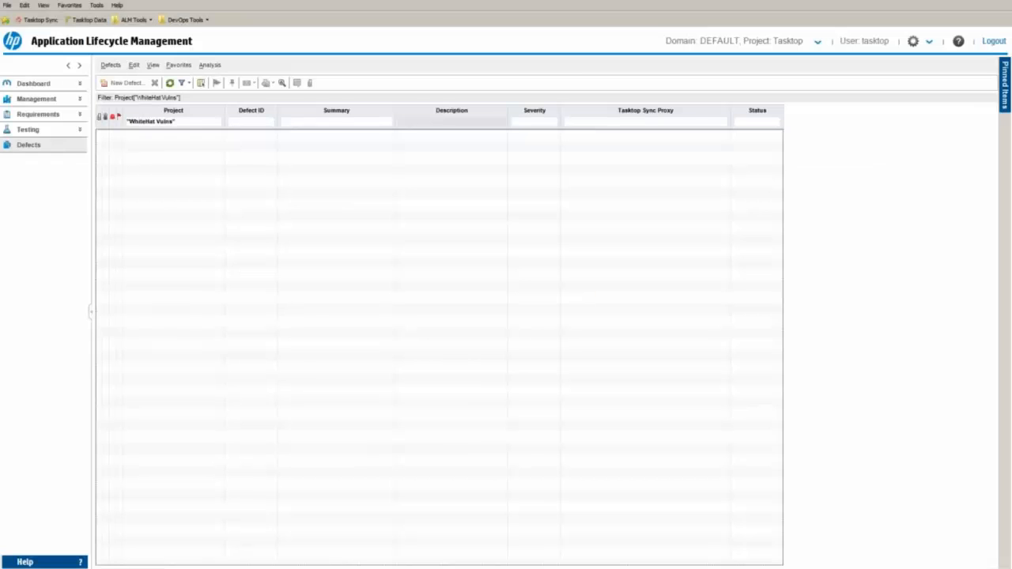
pyautogui.click(169, 82)
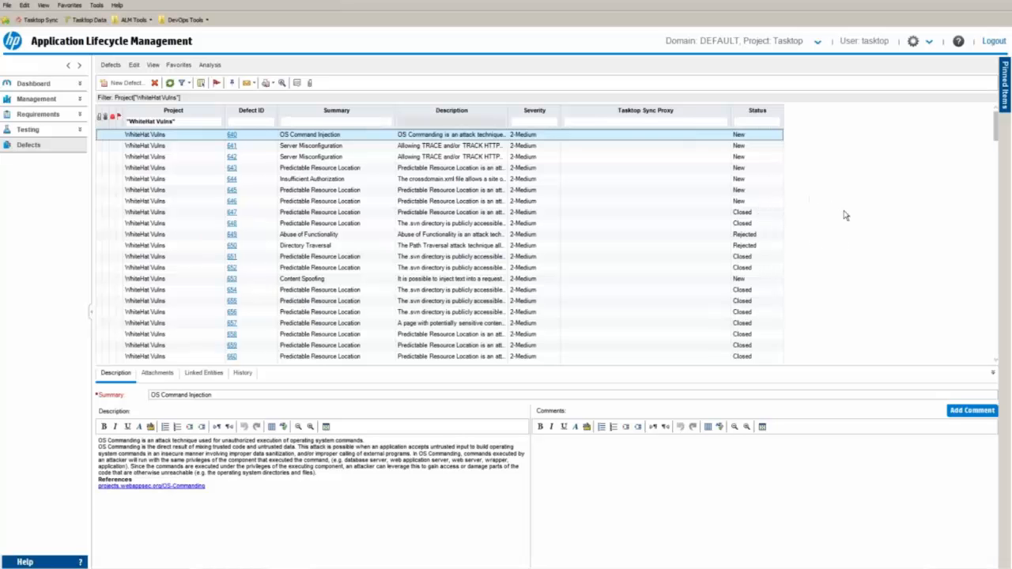
pyautogui.scroll(-1, 846, 215)
pyautogui.scroll(1, 846, 215)
pyautogui.scroll(-4, 814, 166)
# Switch to JIRA, refresh the "All JIRA Bugs for HP ALM" filter and view bugs DEMO-357 and DEMO-359
pyautogui.hotkey('alt', 'Tab')
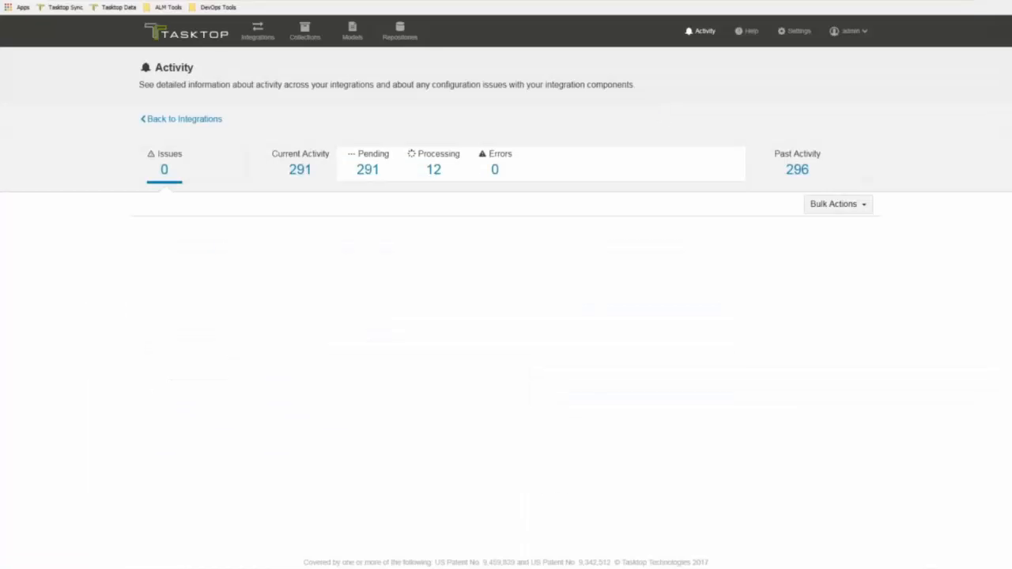
pyautogui.hotkey('ctrl', 'Tab')
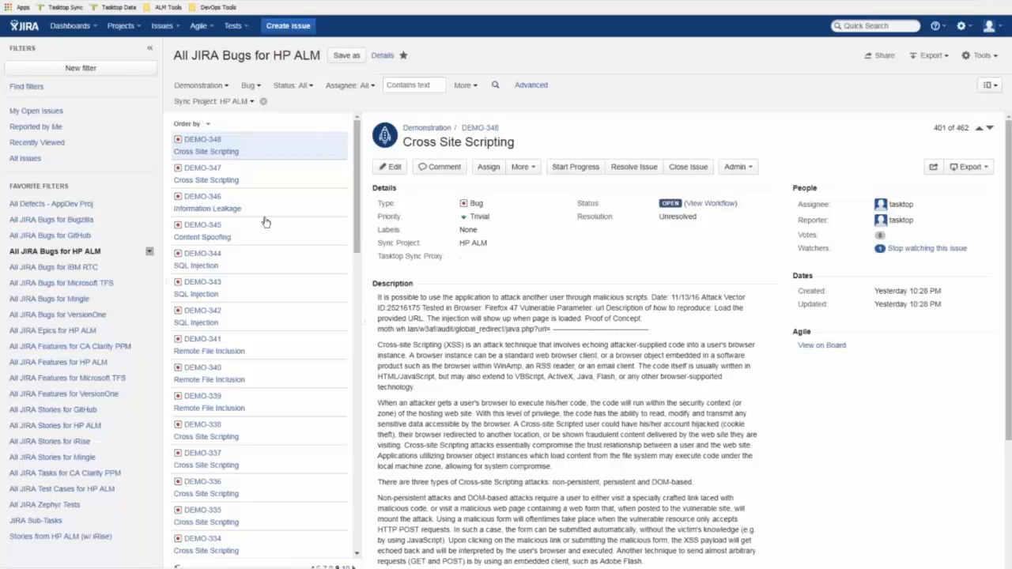
pyautogui.press('F5')
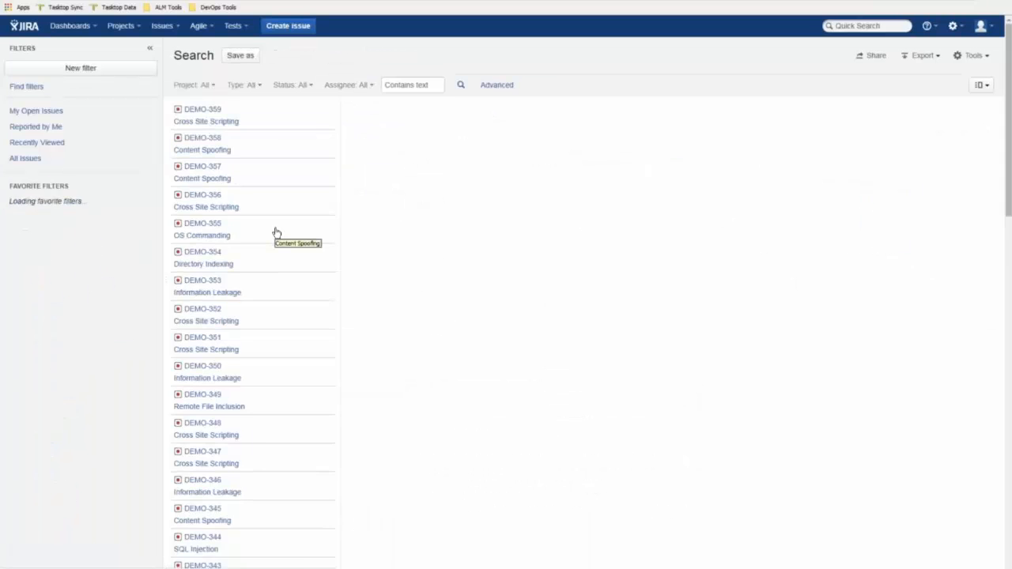
pyautogui.scroll(4, 304, 230)
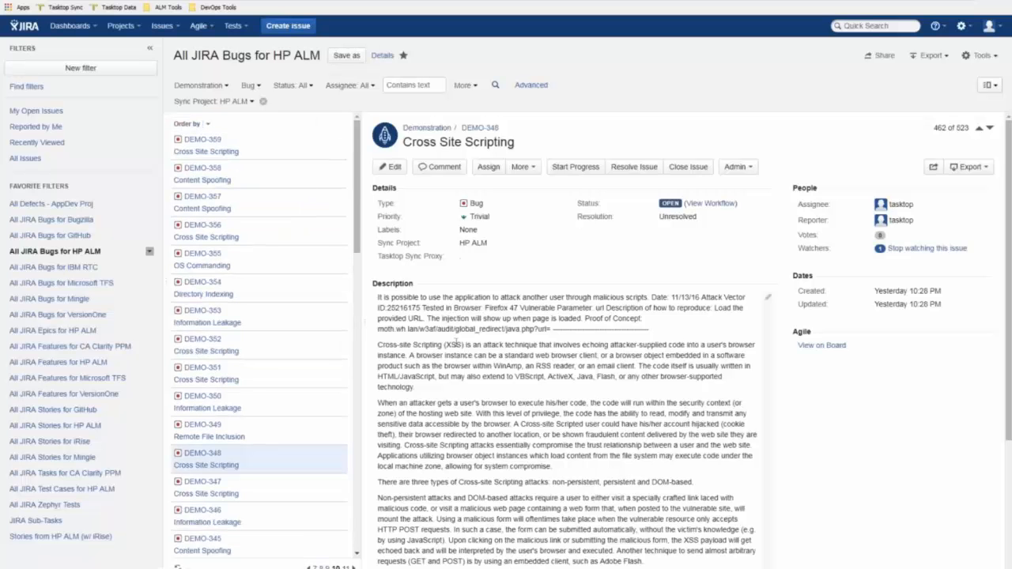
pyautogui.click(291, 215)
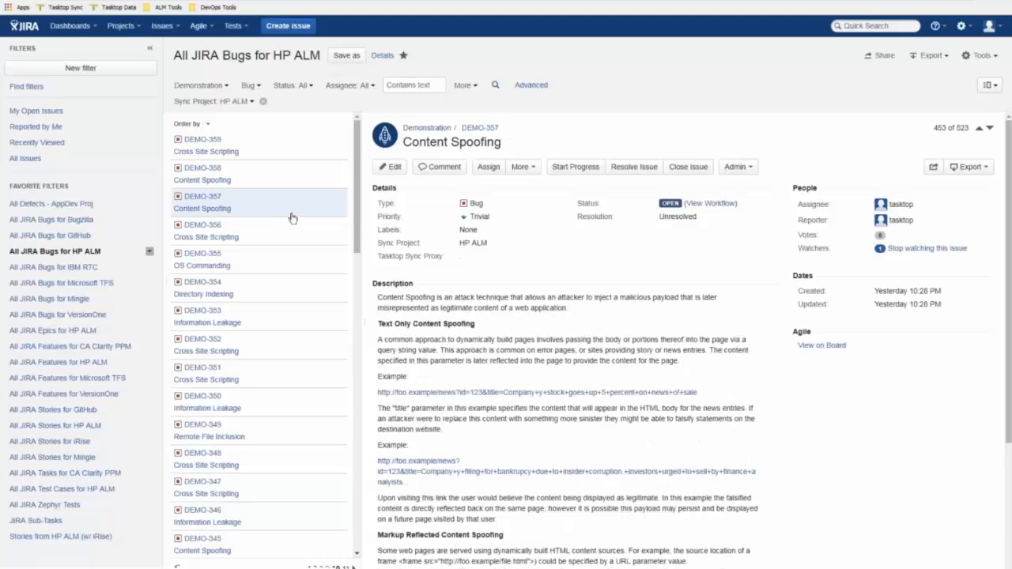
pyautogui.click(289, 151)
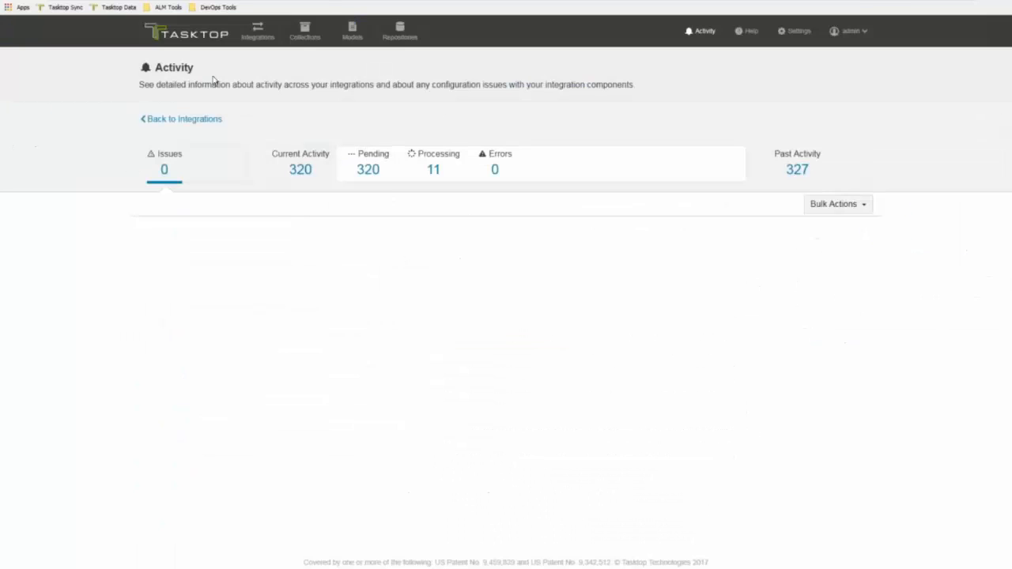
# Create a new Enterprise Data Stream integration with WhiteHat Sentinel's "WhiteHat DAST Vulns for the demo" collection as the source
pyautogui.click(256, 33)
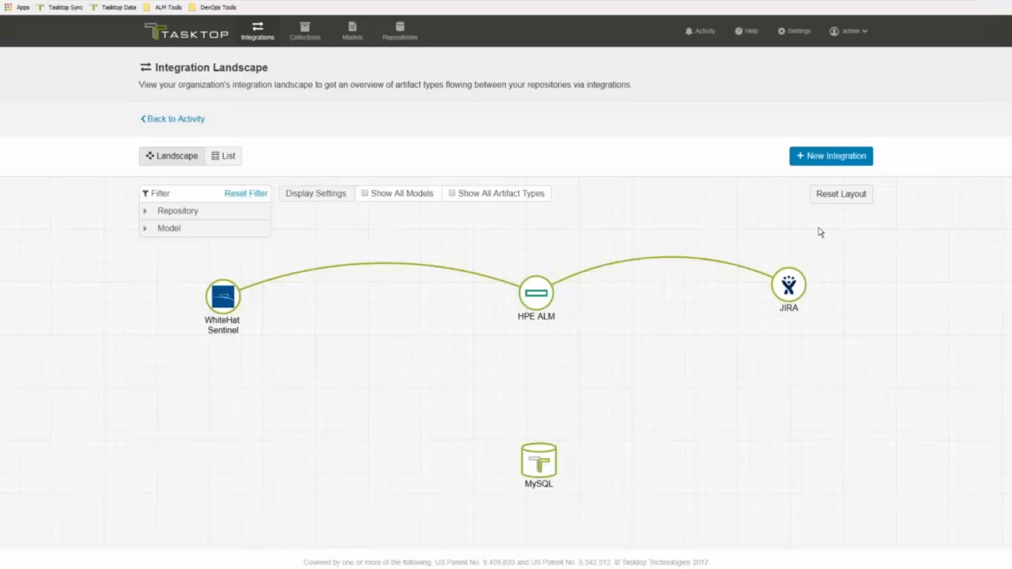
pyautogui.click(819, 162)
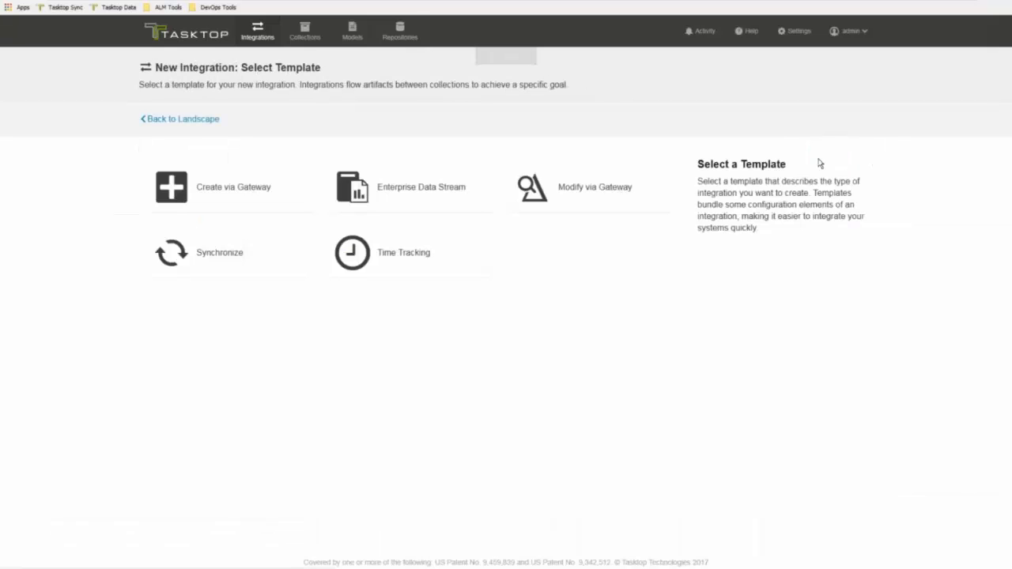
pyautogui.click(462, 208)
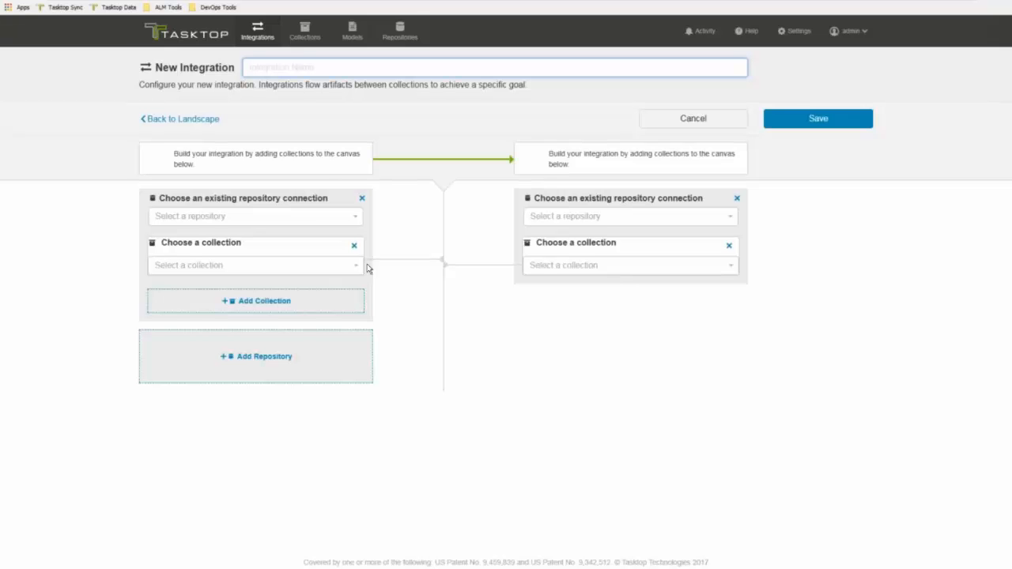
pyautogui.click(337, 217)
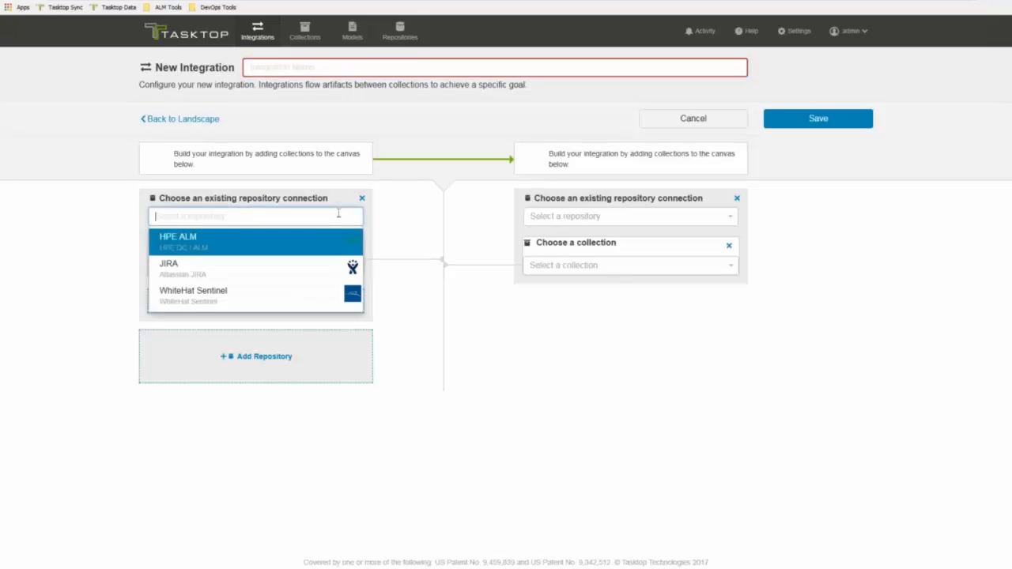
pyautogui.click(257, 297)
pyautogui.click(334, 253)
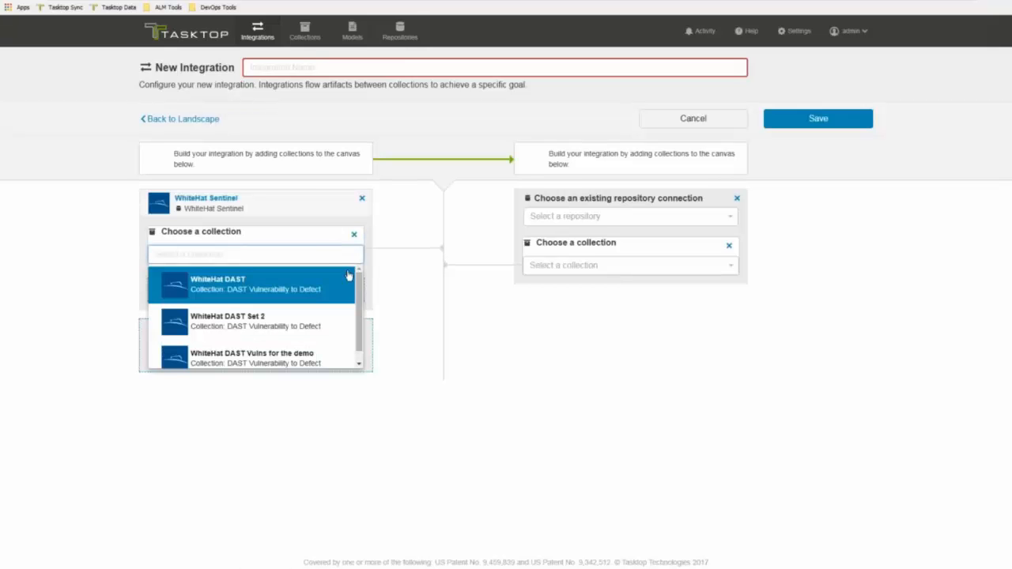
pyautogui.scroll(-1, 332, 324)
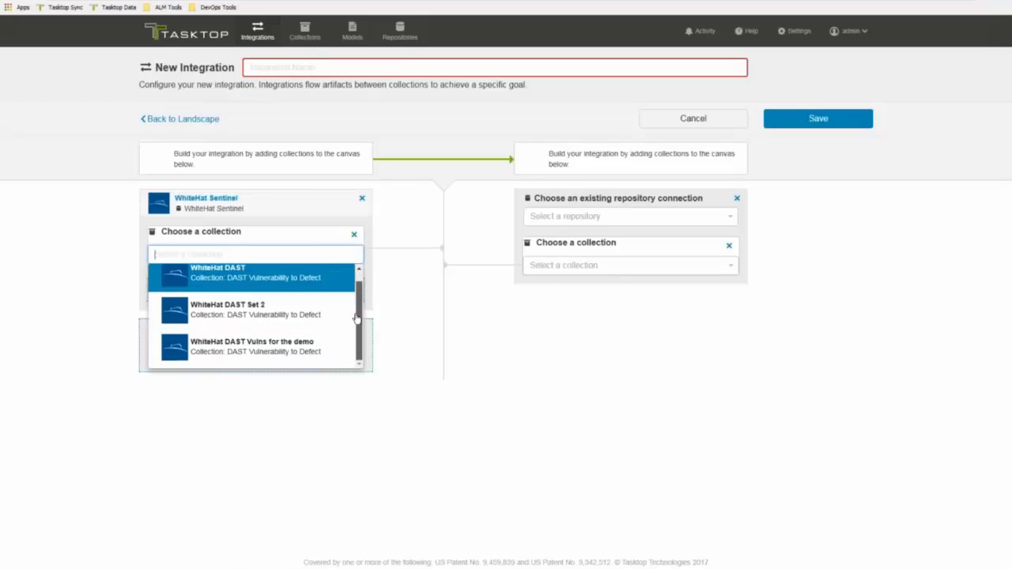
pyautogui.click(314, 363)
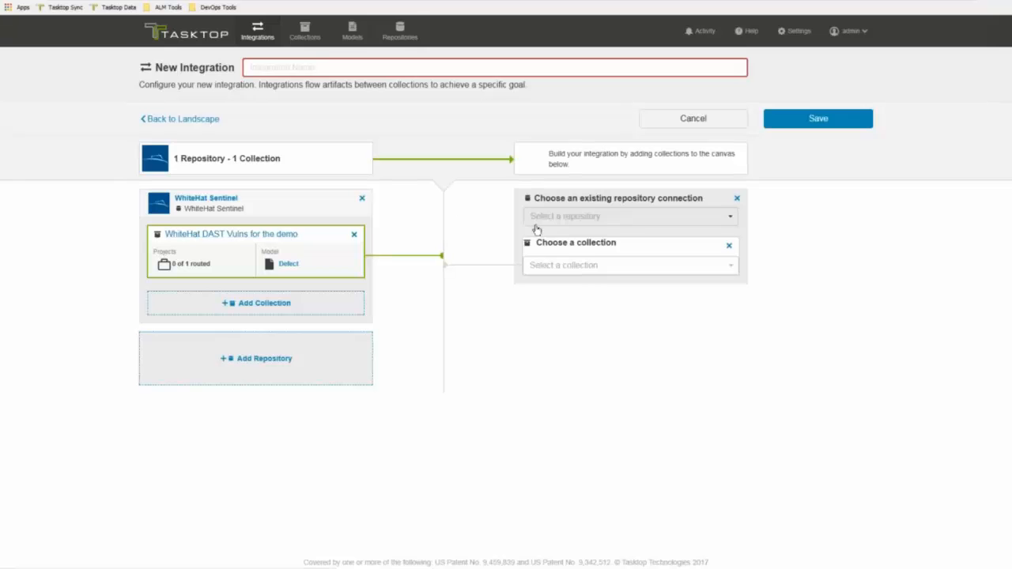
# Set the integration's target to the MySQL repository with the "SQL Defects" collection
pyautogui.click(597, 217)
pyautogui.click(571, 243)
pyautogui.click(569, 251)
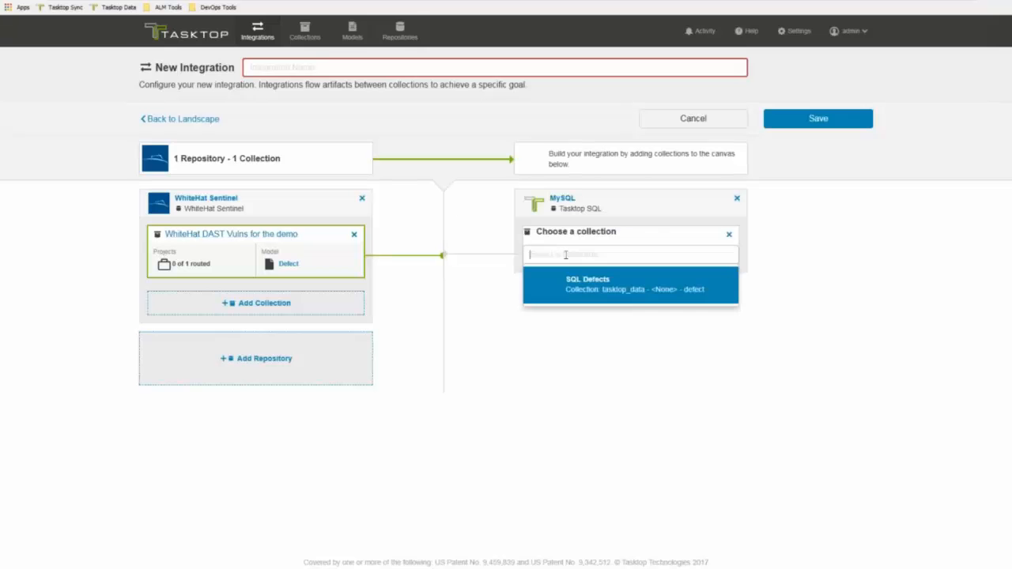
pyautogui.click(566, 279)
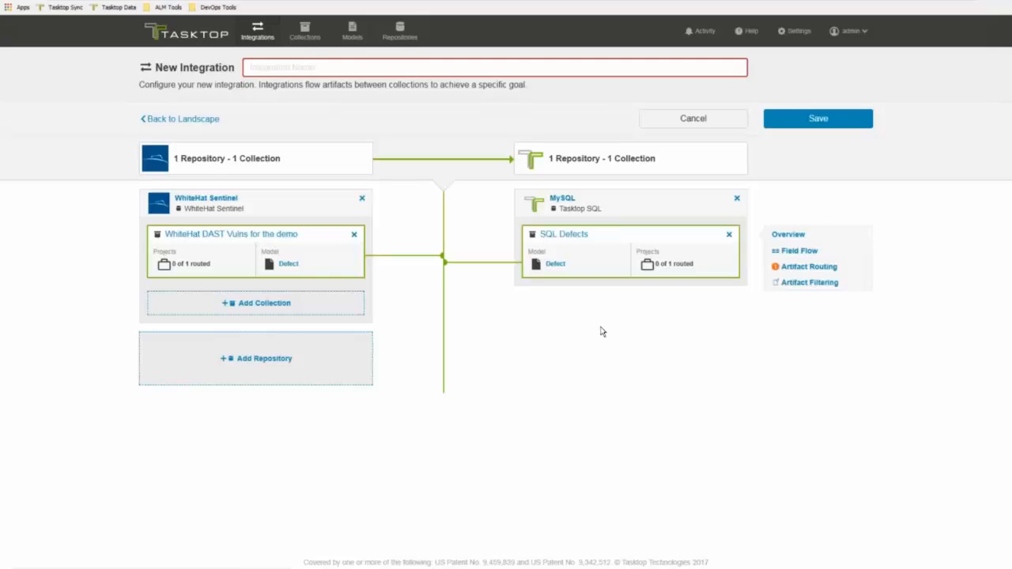
# Name the integration "Data streaming example for the demo" and save it
pyautogui.click(327, 71)
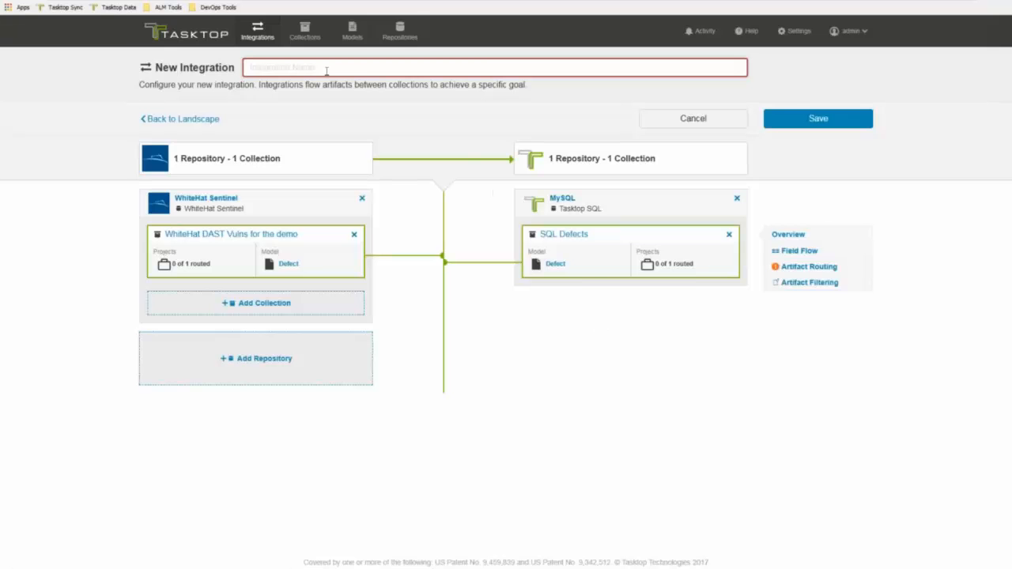
pyautogui.write('Data')
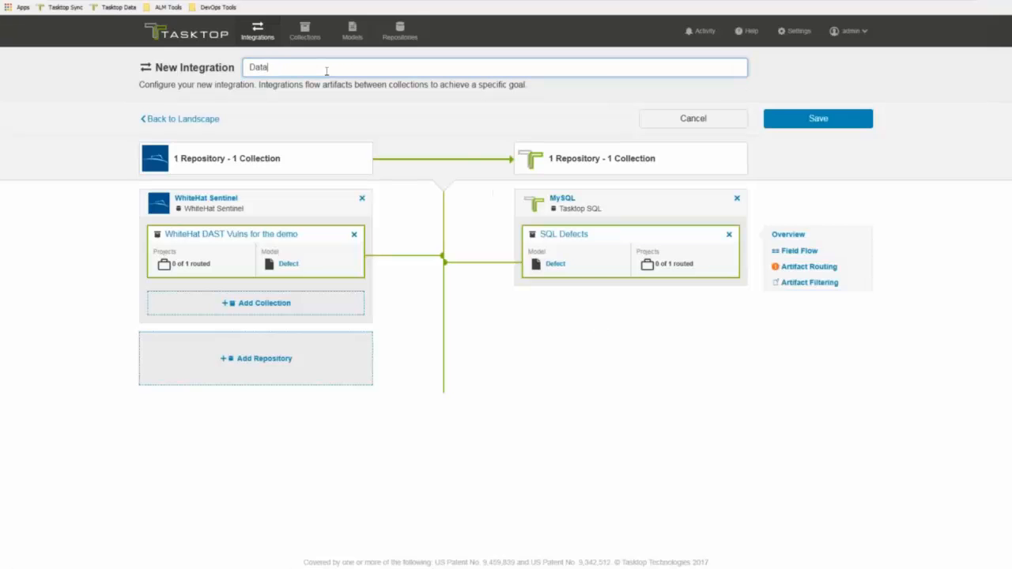
pyautogui.write(' streaming example for the demo')
pyautogui.click(838, 121)
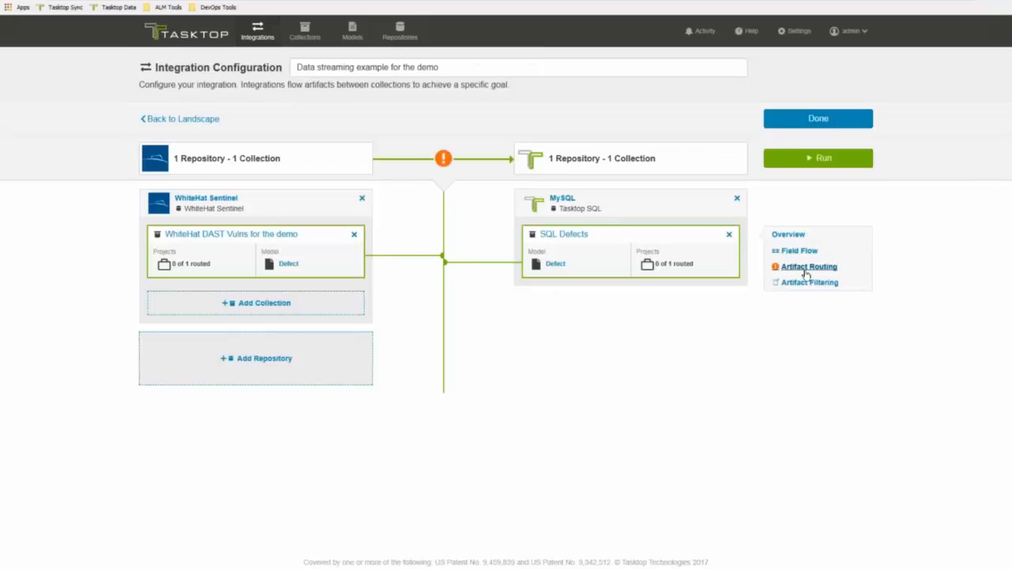
# Save an artifact route from the WhiteHat DAST Vulns project to the SQL Defects project and run the integration
pyautogui.click(808, 268)
pyautogui.click(479, 280)
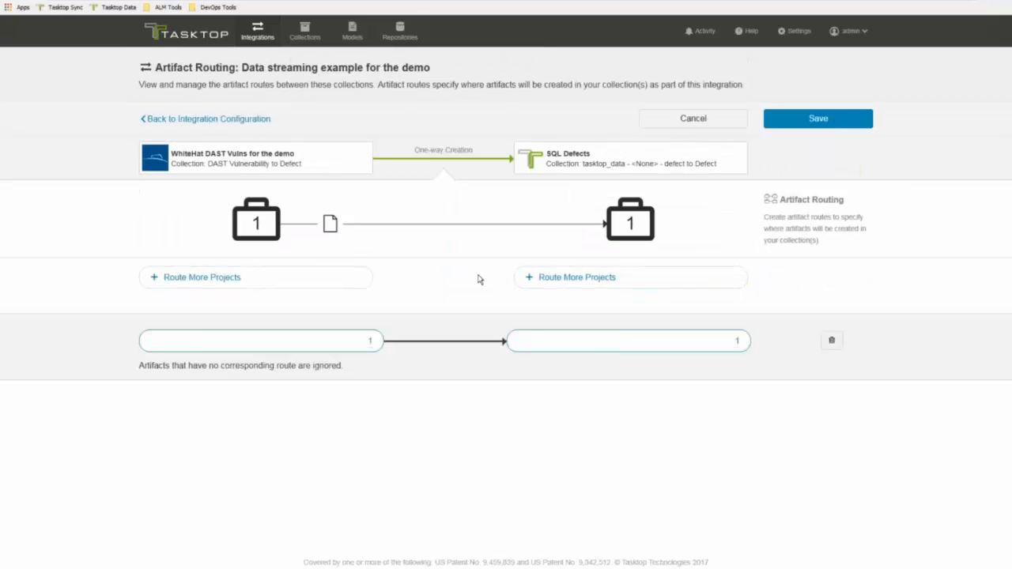
pyautogui.click(836, 118)
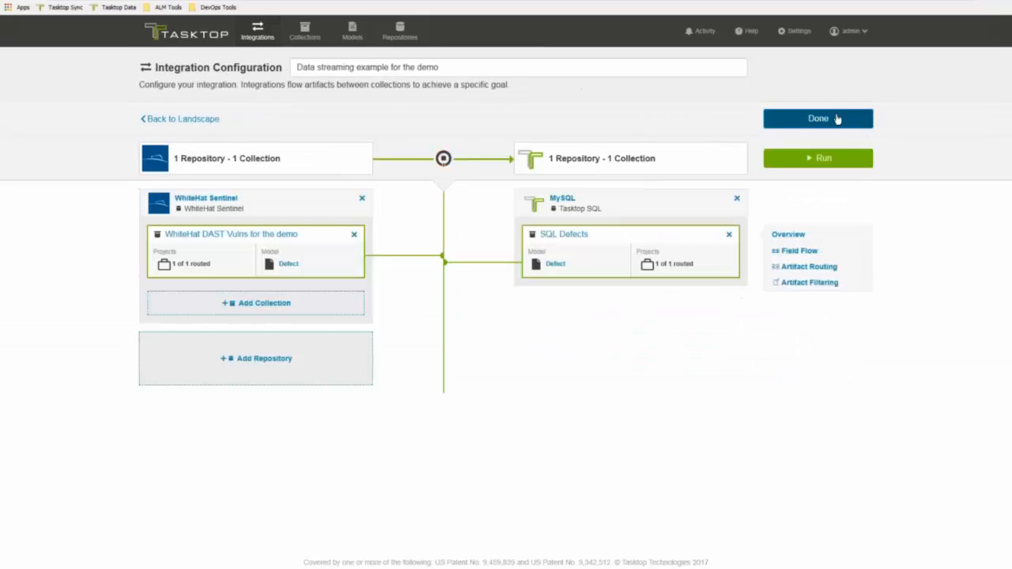
pyautogui.click(836, 165)
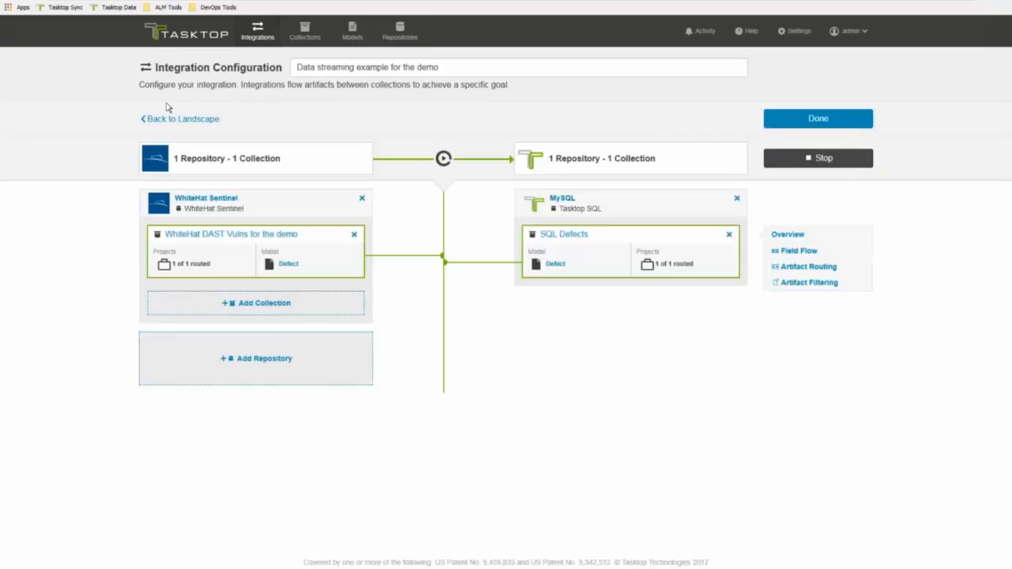
# Show all models and artifact types in the integration landscape and move the WhiteHat Sentinel node farther from HPE ALM
pyautogui.click(250, 40)
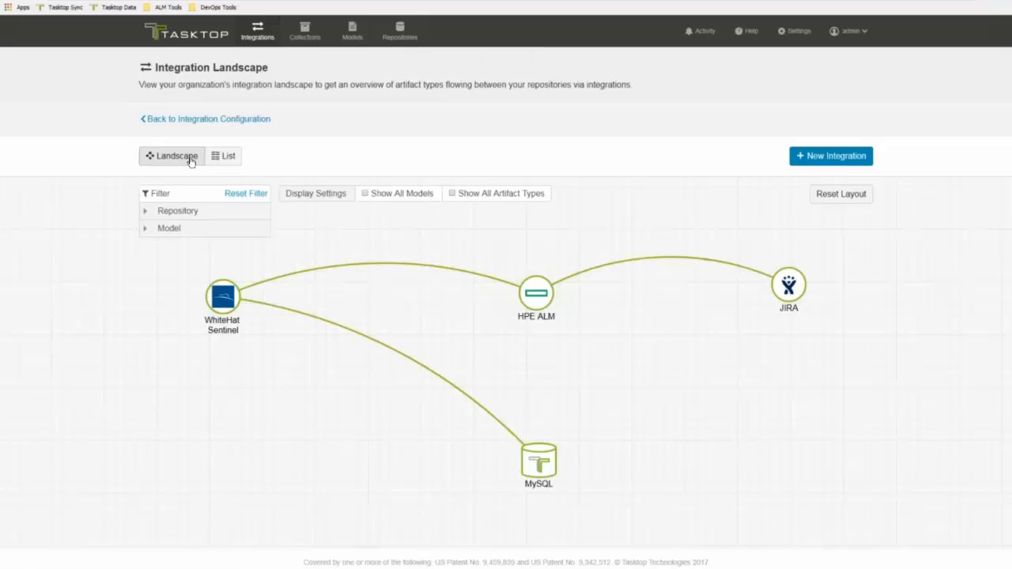
pyautogui.click(387, 200)
pyautogui.click(473, 197)
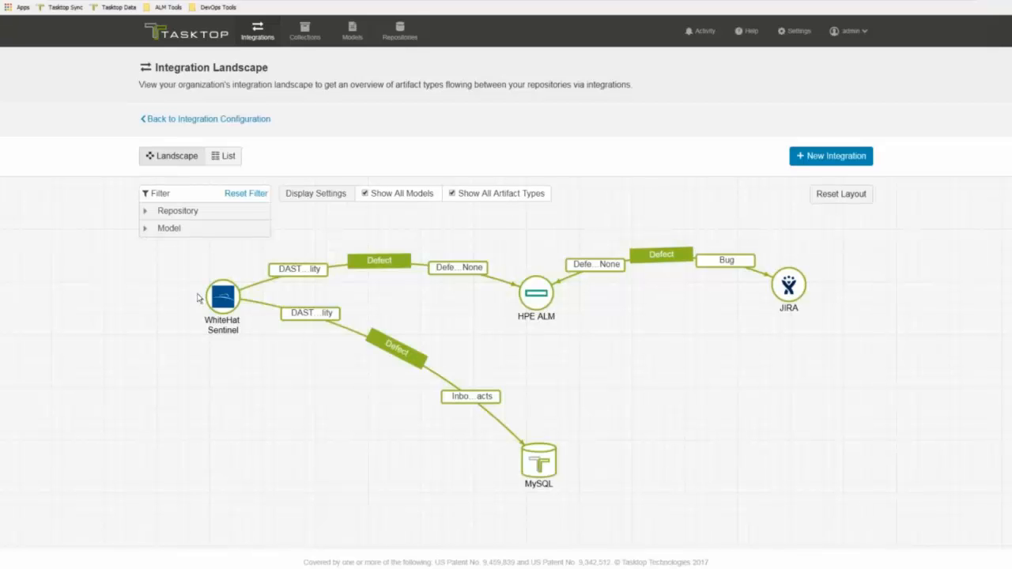
pyautogui.moveTo(212, 295); pyautogui.dragTo(144, 299)
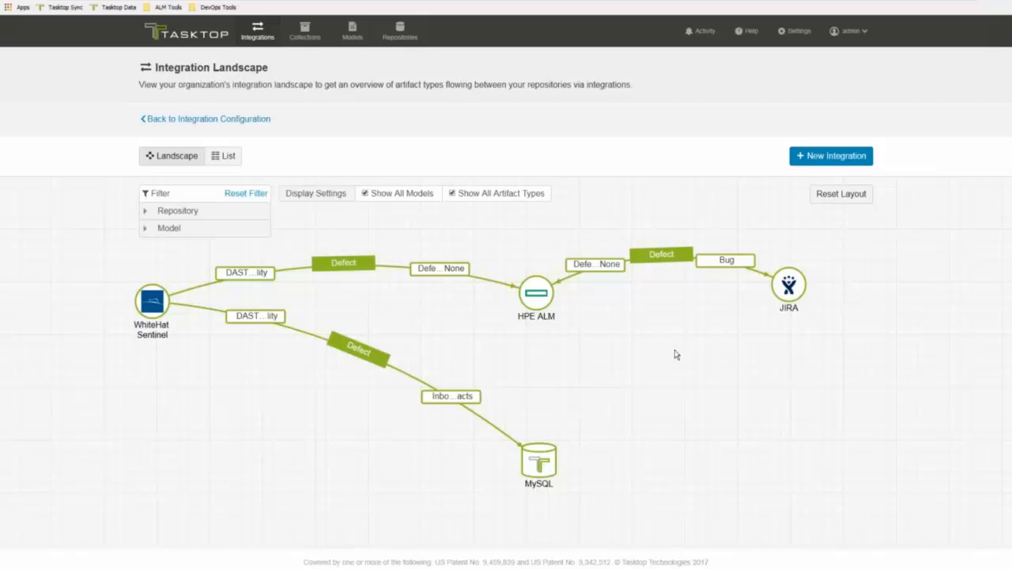
# Switch to MySQL Workbench and rerun "select * from defect order by id desc" to check the streamed defect records
pyautogui.hotkey('alt', 'Tab')
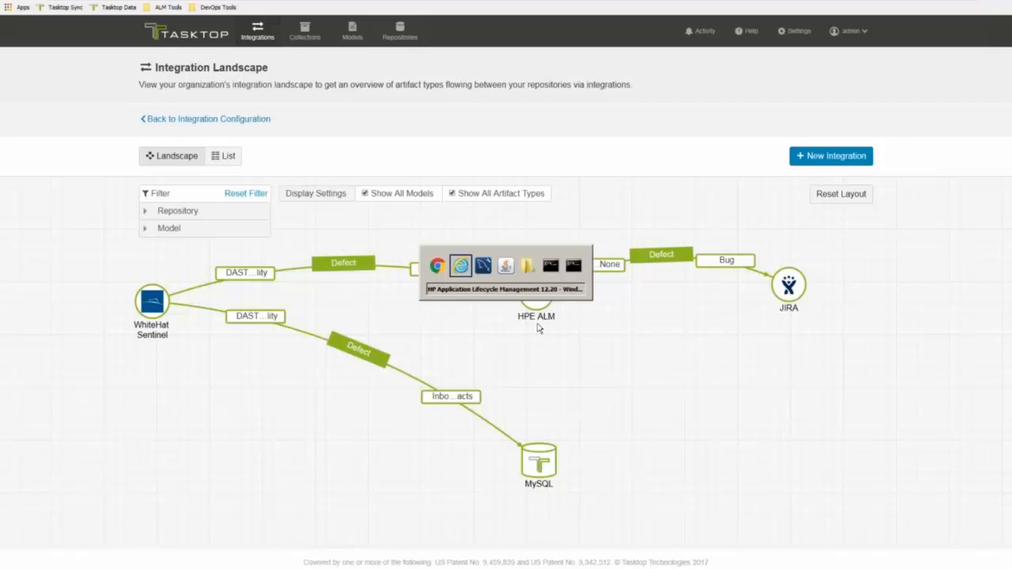
pyautogui.hotkey('alt', 'Tab')
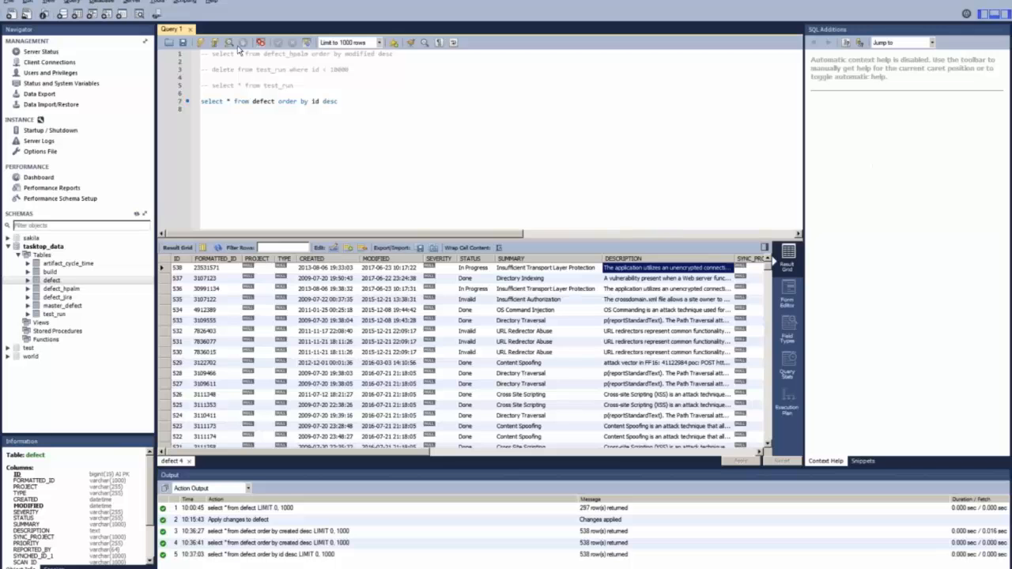
pyautogui.click(201, 42)
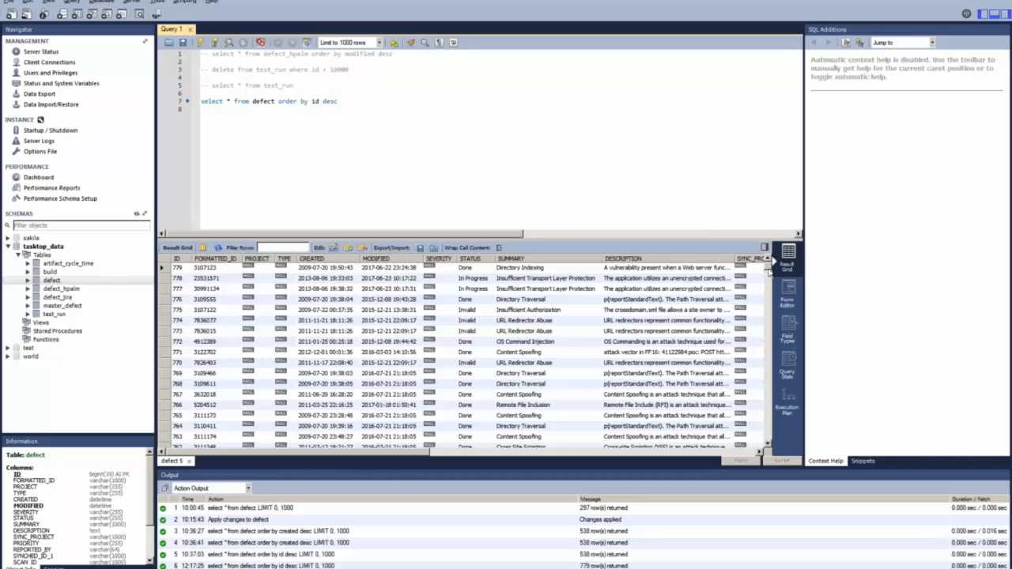
pyautogui.moveTo(769, 271)
pyautogui.mouseDown()
pyautogui.moveTo(765, 295)
pyautogui.moveTo(766, 268)
pyautogui.mouseUp()
pyautogui.click(495, 134)
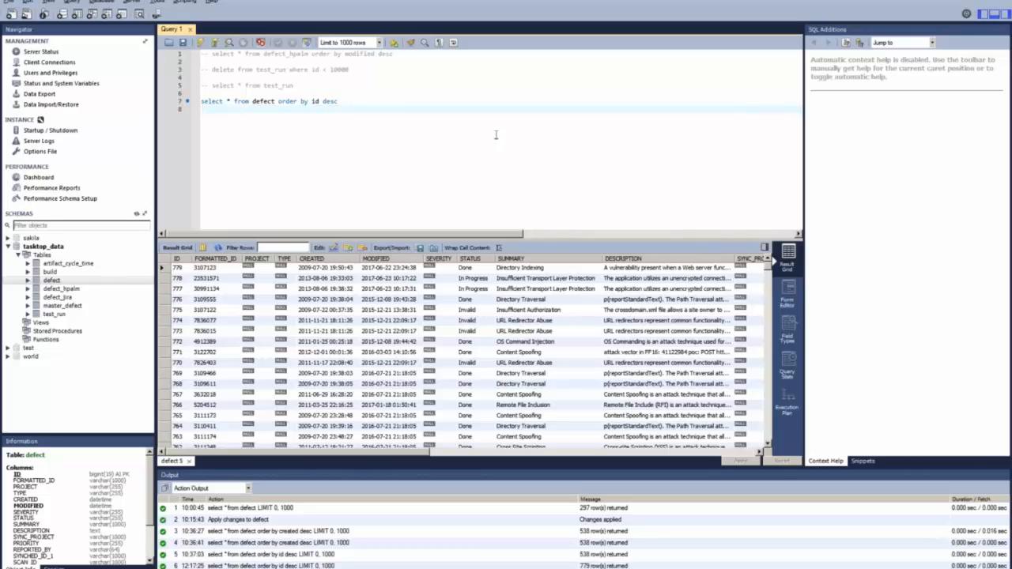
# Return to Tasktop, review the HPE ALM and WhiteHat Sentinel repository connection settings, and go to the home page
pyautogui.hotkey('alt', 'Tab')
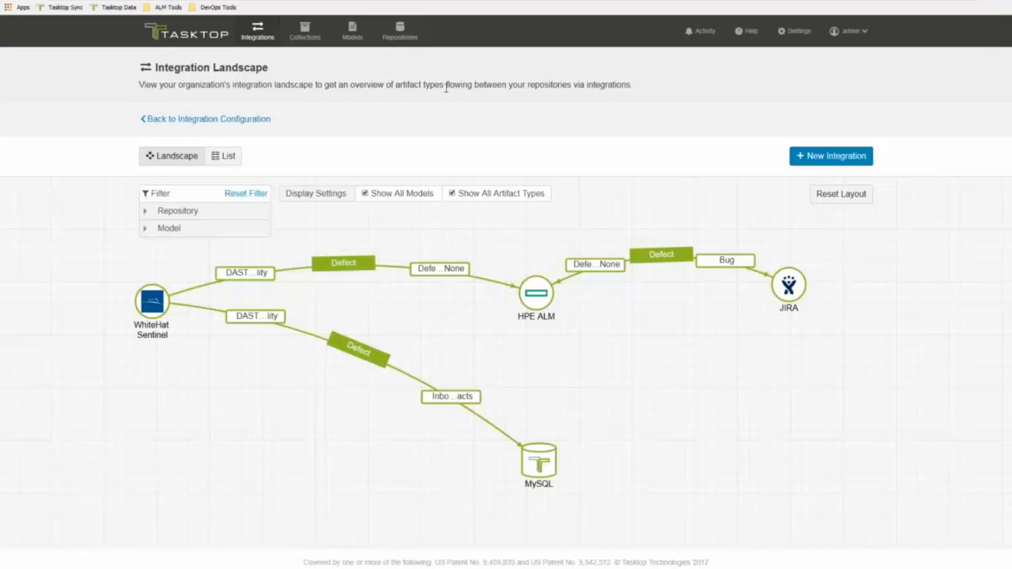
pyautogui.click(401, 39)
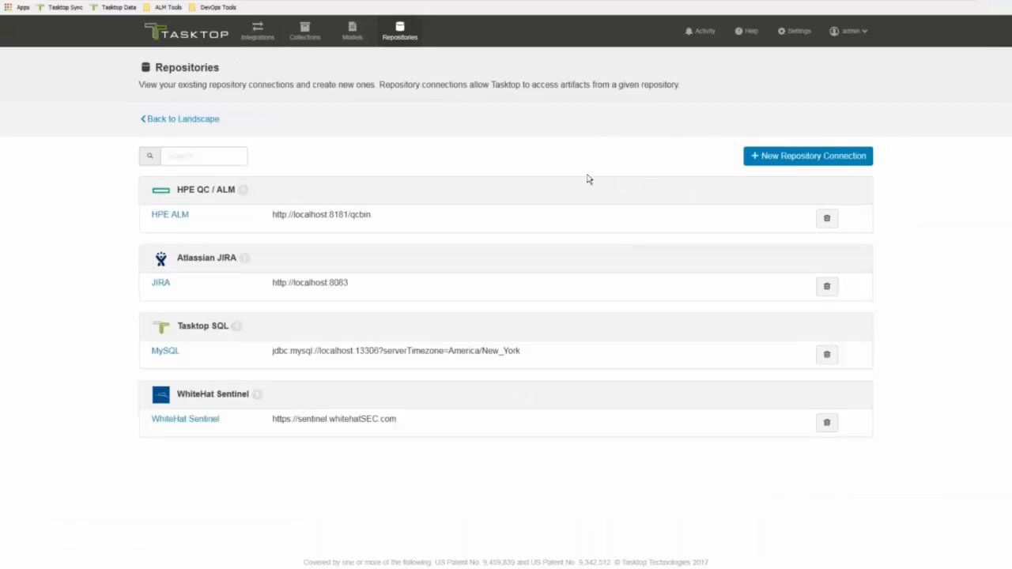
pyautogui.click(180, 216)
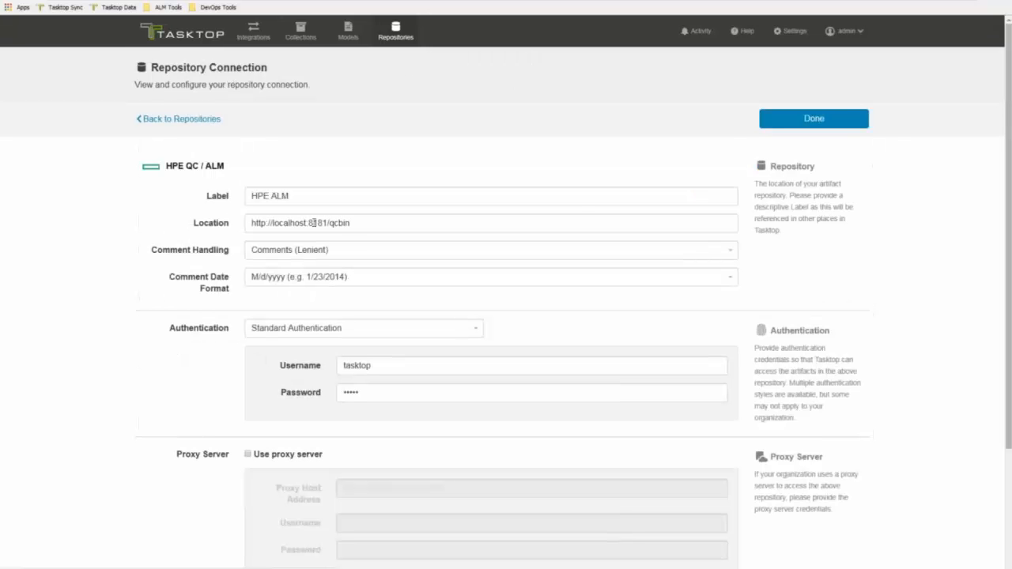
pyautogui.moveTo(350, 226); pyautogui.dragTo(258, 227)
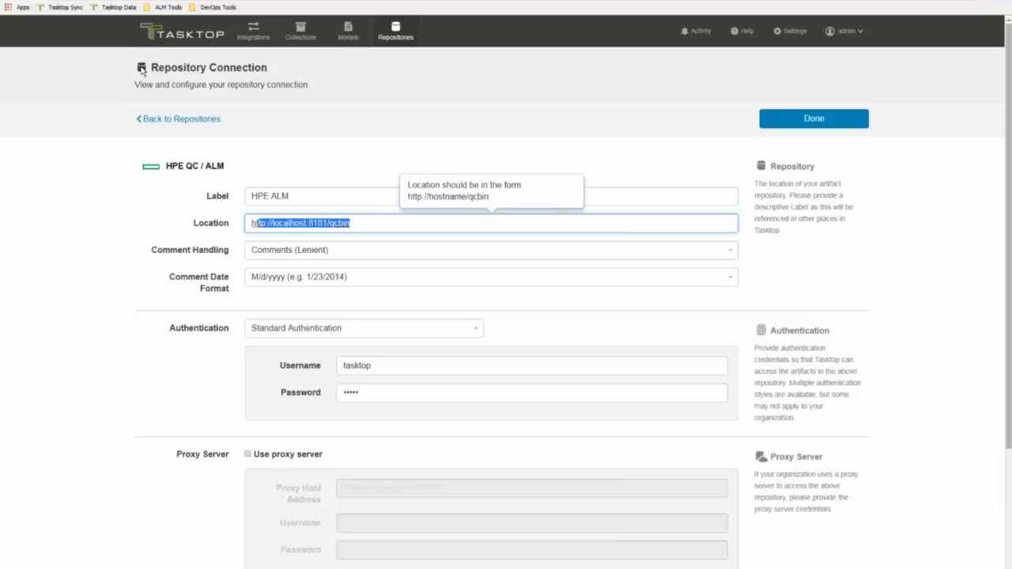
pyautogui.click(162, 119)
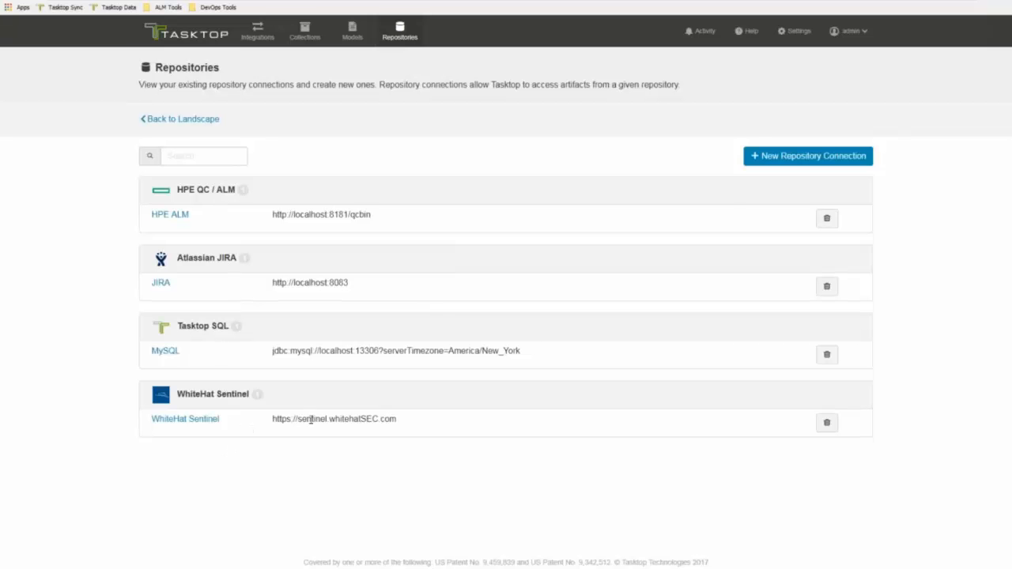
pyautogui.click(204, 427)
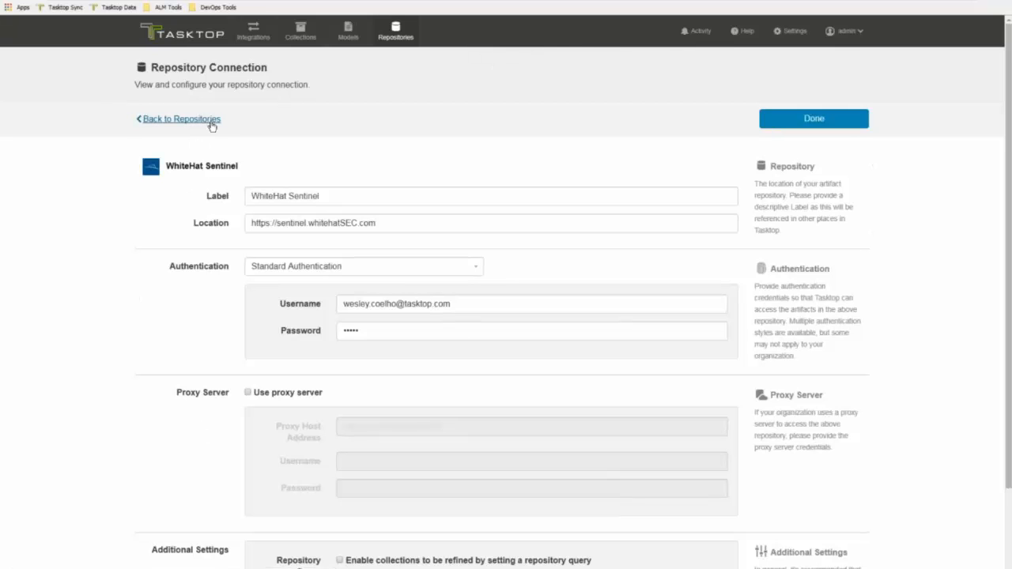
pyautogui.click(392, 38)
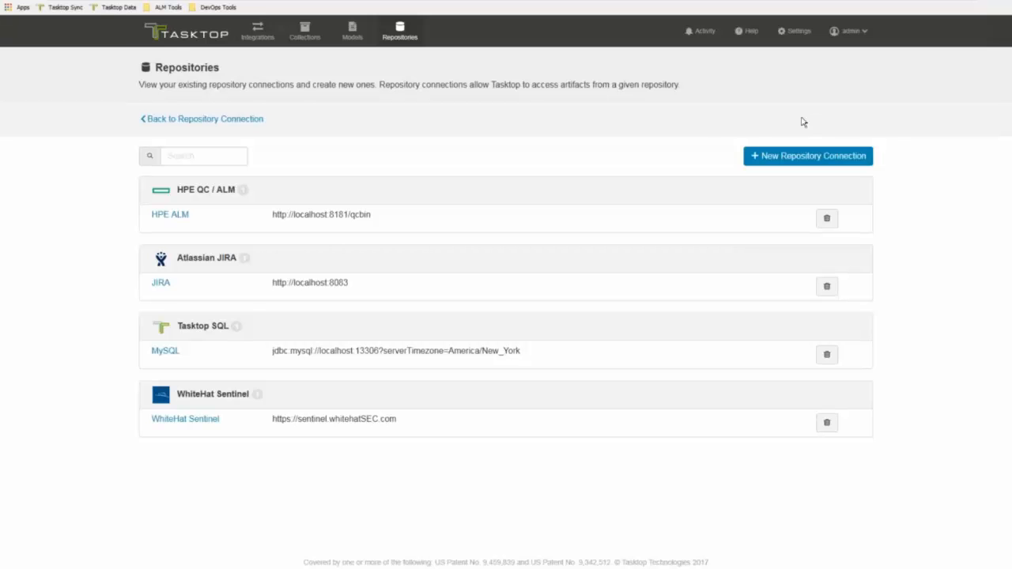
pyautogui.click(209, 41)
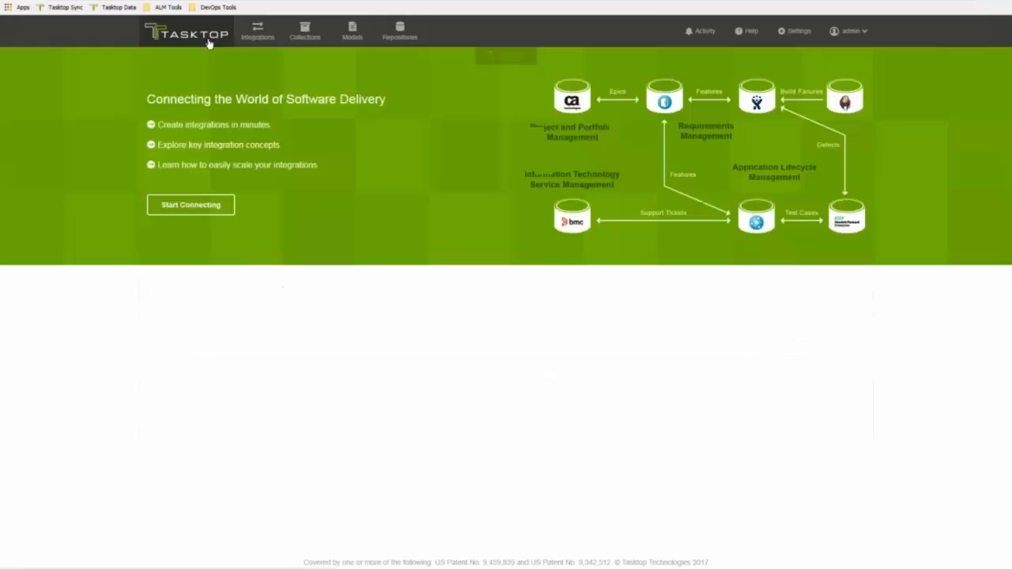